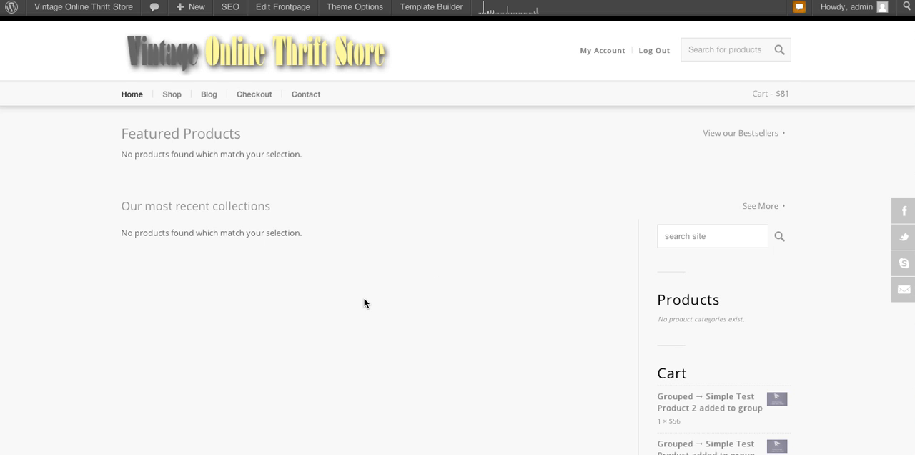
Step: Look through the store's home page, from the featured products and cart sidebar down to the blog entries and footer
{"action": "scroll", "coordinate": [364, 303], "scroll_direction": "down", "scroll_amount": 5}
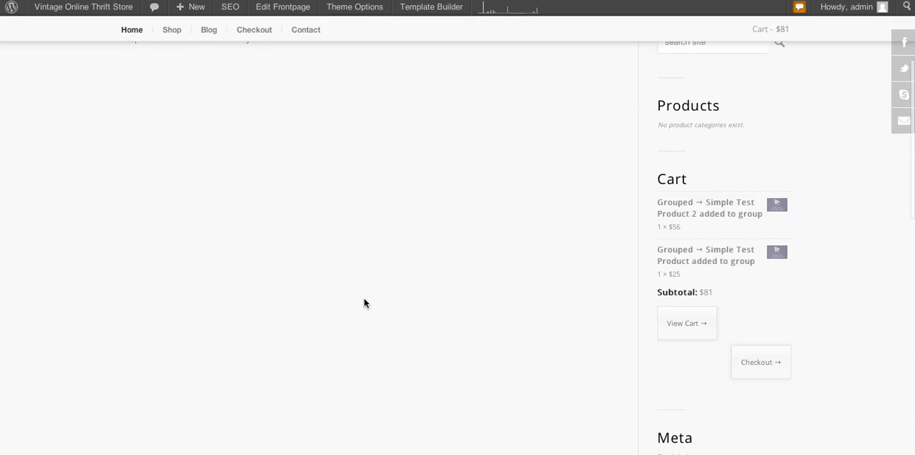
{"action": "scroll", "coordinate": [364, 303], "scroll_direction": "up", "scroll_amount": 2}
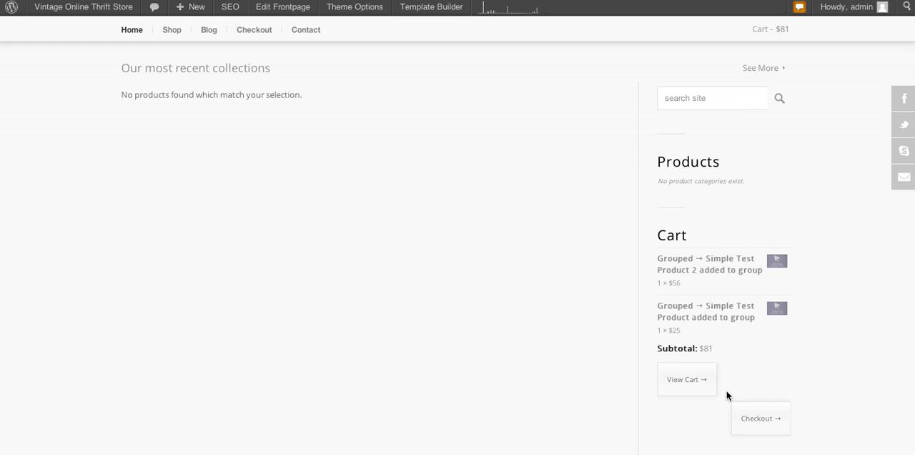
{"action": "scroll", "coordinate": [736, 378], "scroll_direction": "down", "scroll_amount": 5}
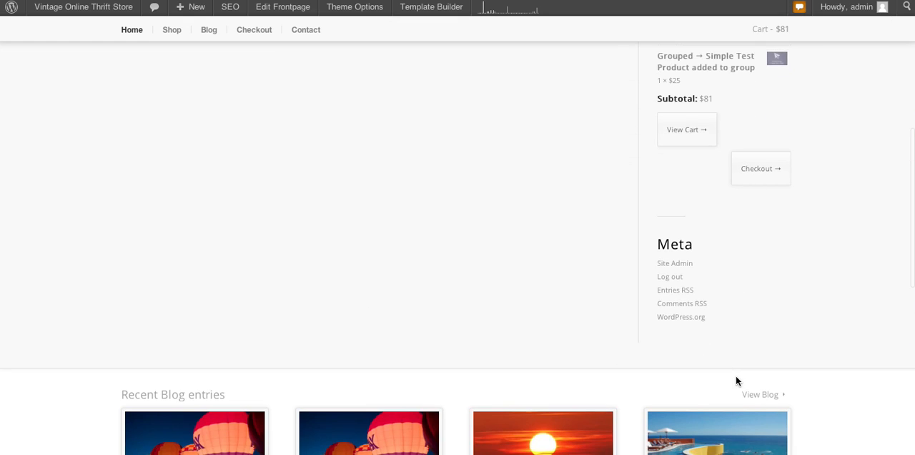
{"action": "scroll", "coordinate": [737, 380], "scroll_direction": "down", "scroll_amount": 2}
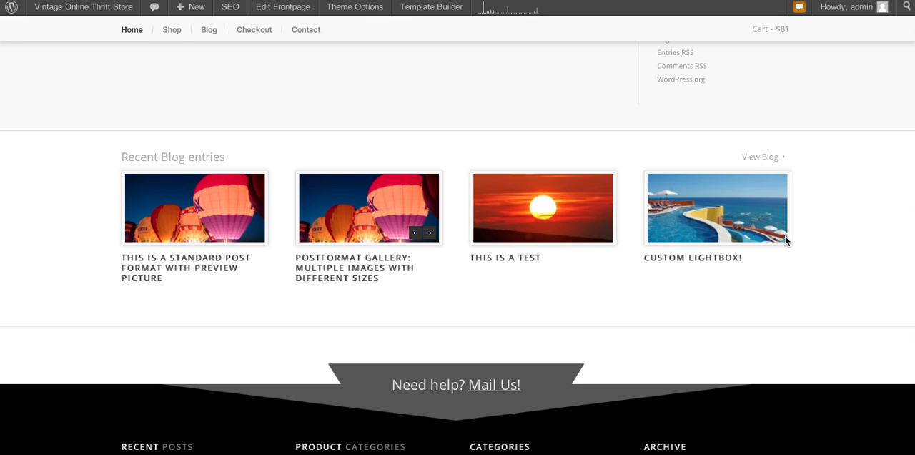
{"action": "scroll", "coordinate": [798, 283], "scroll_direction": "down", "scroll_amount": 3}
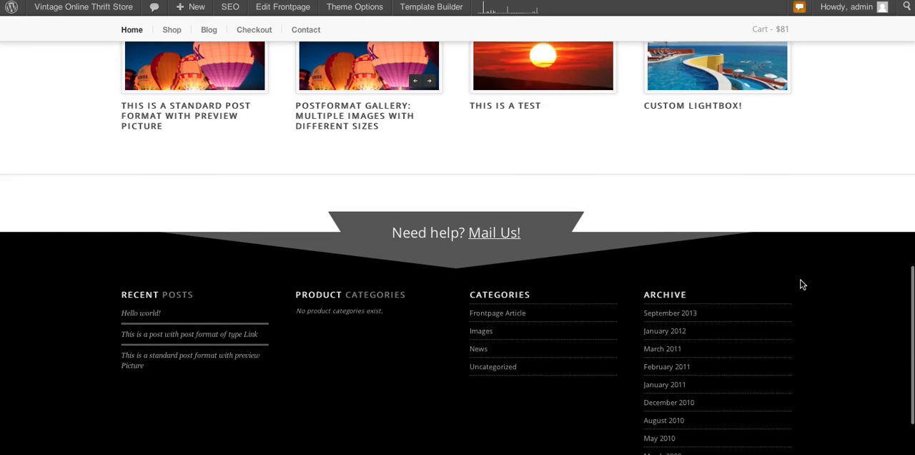
{"action": "scroll", "coordinate": [800, 284], "scroll_direction": "up", "scroll_amount": 8}
{"action": "scroll", "coordinate": [799, 284], "scroll_direction": "up", "scroll_amount": 5}
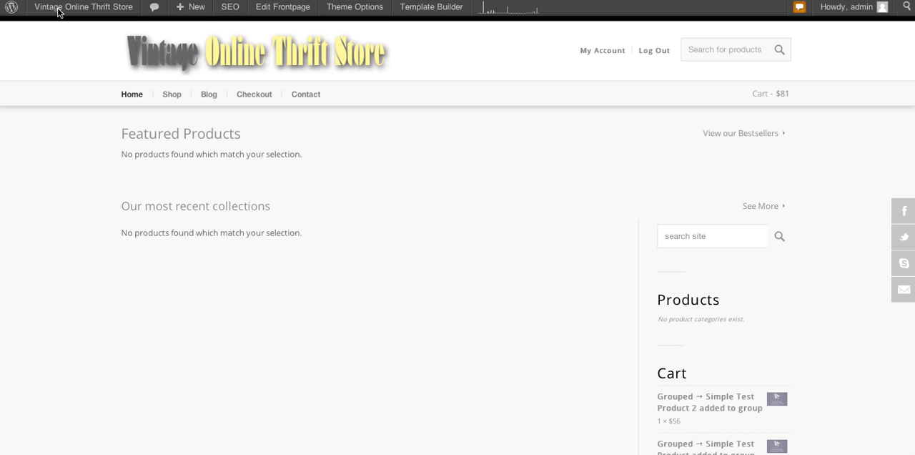
Step: Open the product categories page in the site's admin dashboard and look through the existing categories
{"action": "mouse_move", "coordinate": [59, 13]}
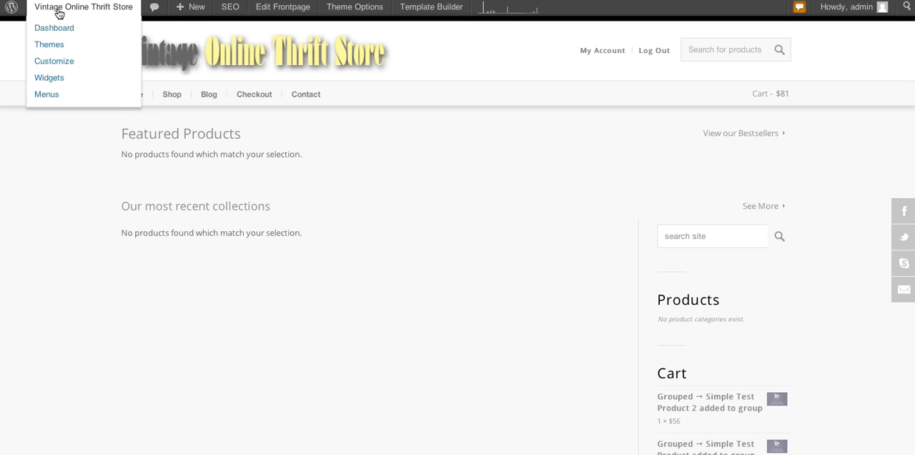
{"action": "left_click", "coordinate": [59, 13]}
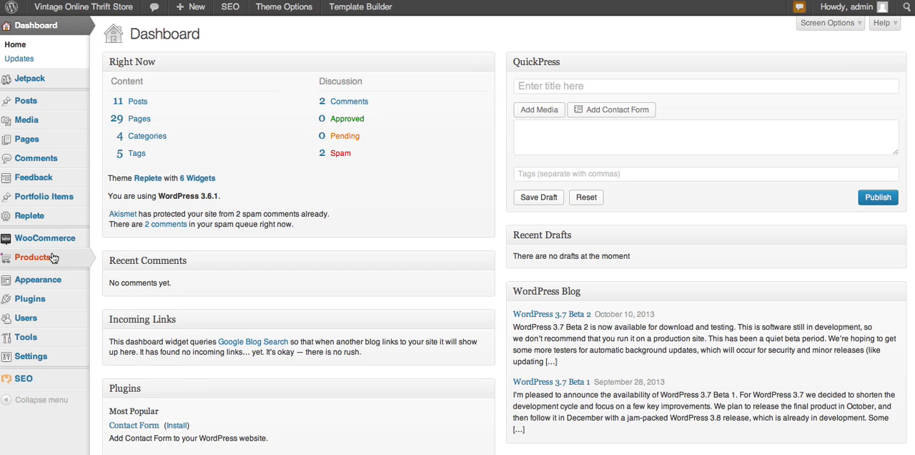
{"action": "mouse_move", "coordinate": [53, 258]}
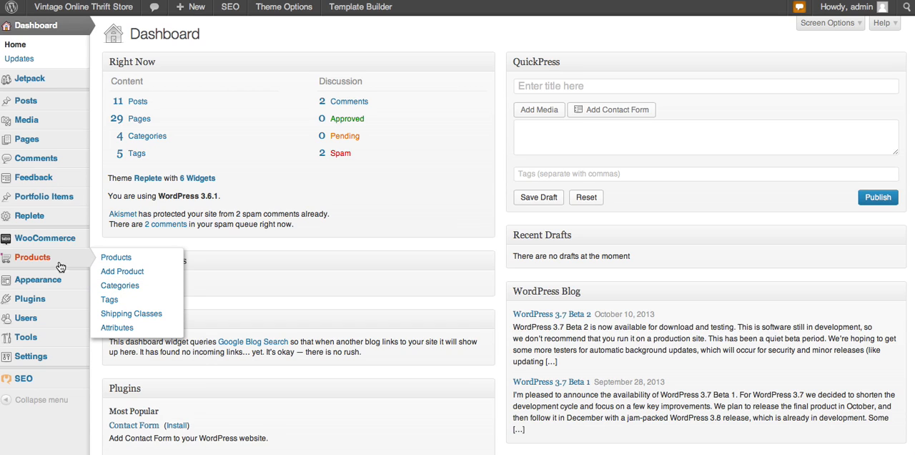
{"action": "left_click", "coordinate": [120, 286]}
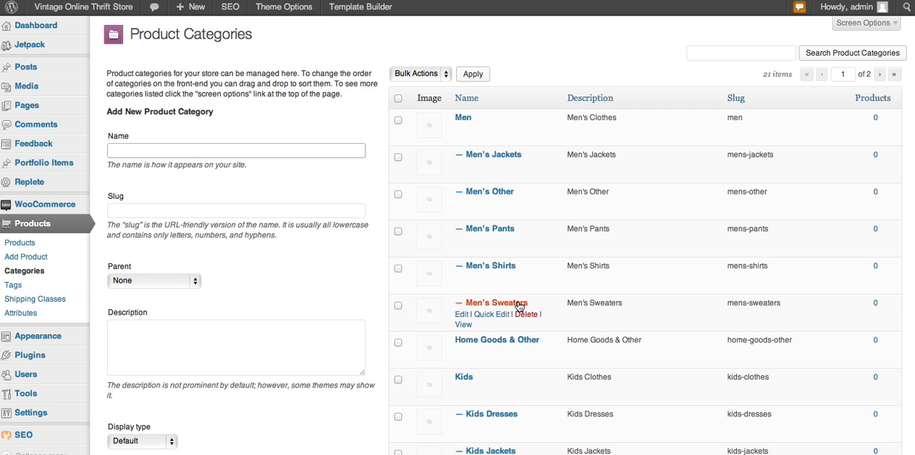
{"action": "scroll", "coordinate": [521, 308], "scroll_direction": "down", "scroll_amount": 3}
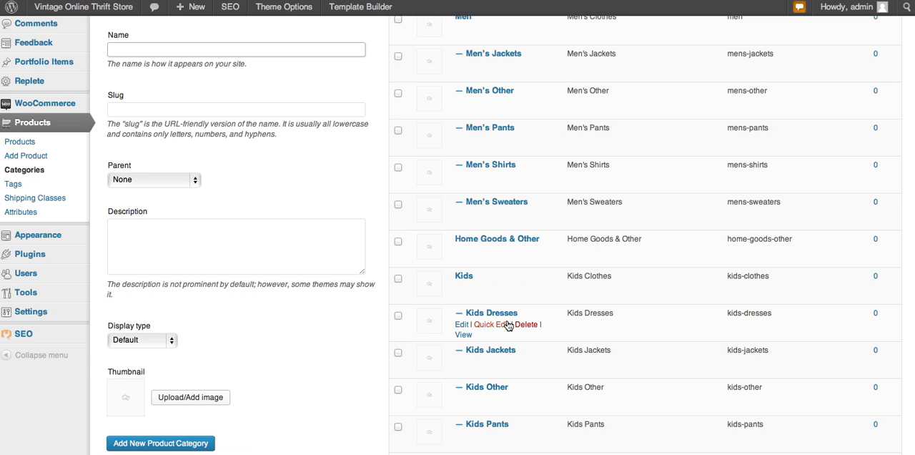
{"action": "scroll", "coordinate": [508, 325], "scroll_direction": "down", "scroll_amount": 2}
{"action": "scroll", "coordinate": [508, 326], "scroll_direction": "down", "scroll_amount": 4}
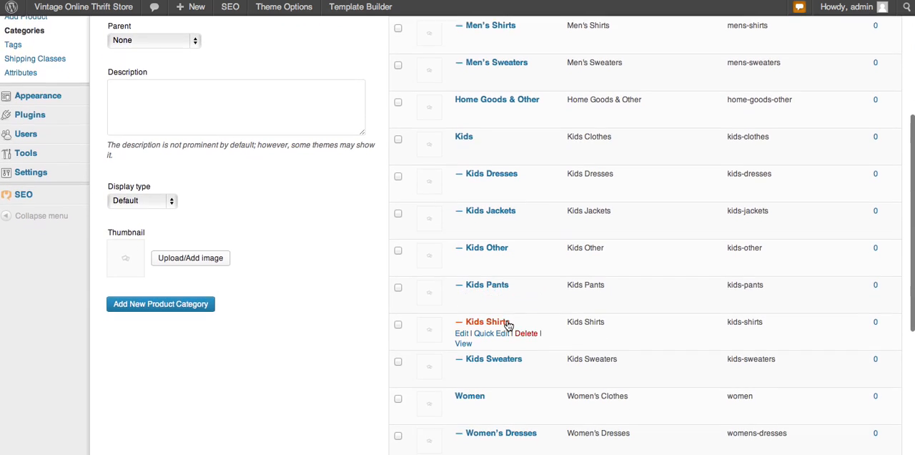
{"action": "scroll", "coordinate": [507, 325], "scroll_direction": "down", "scroll_amount": 1}
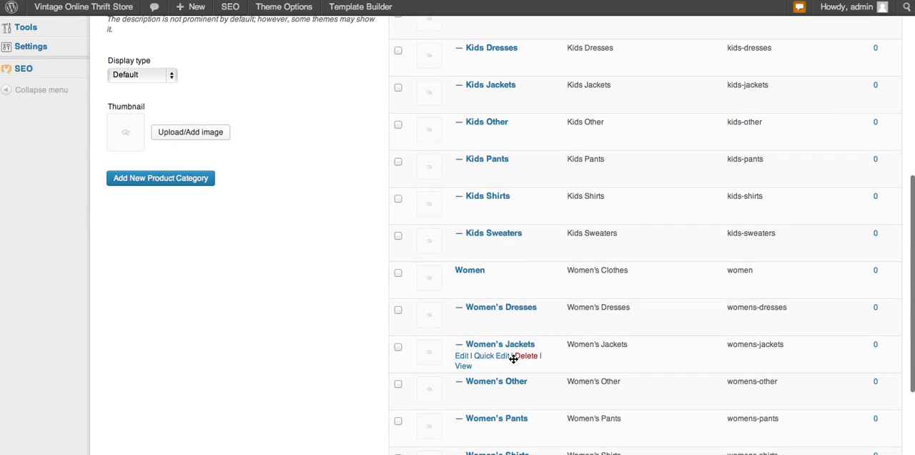
{"action": "scroll", "coordinate": [501, 299], "scroll_direction": "up", "scroll_amount": 10}
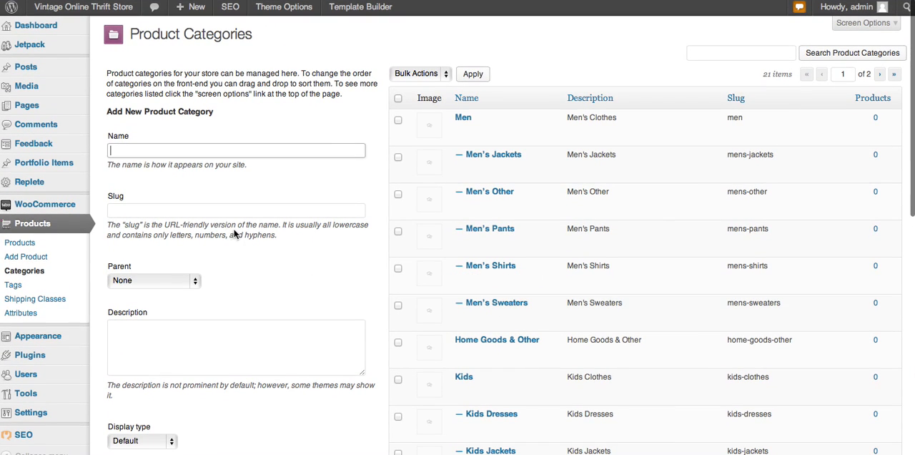
Step: Name the new product category "test" and leave its slug empty
{"action": "left_click", "coordinate": [126, 148]}
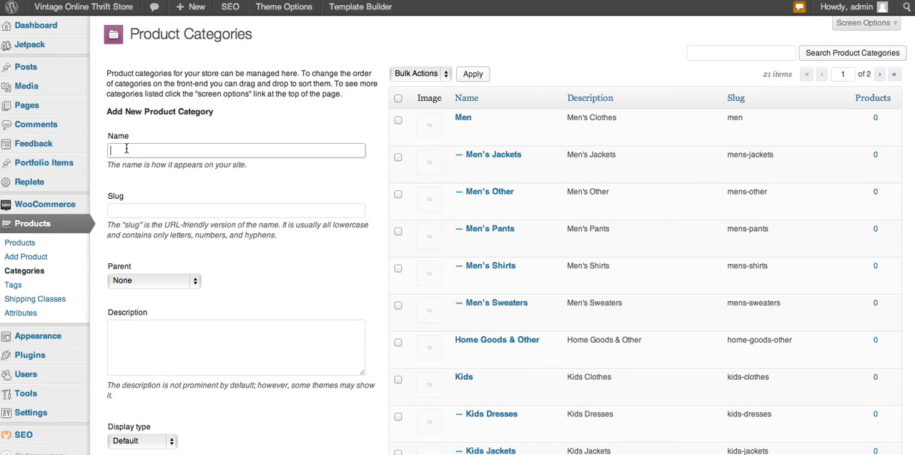
{"action": "type", "text": "test"}
{"action": "left_click", "coordinate": [137, 211]}
Step: Try Men and Home Goods & Other as the new category's parent, and set the parent back to None
{"action": "scroll", "coordinate": [241, 295], "scroll_direction": "down", "scroll_amount": 2}
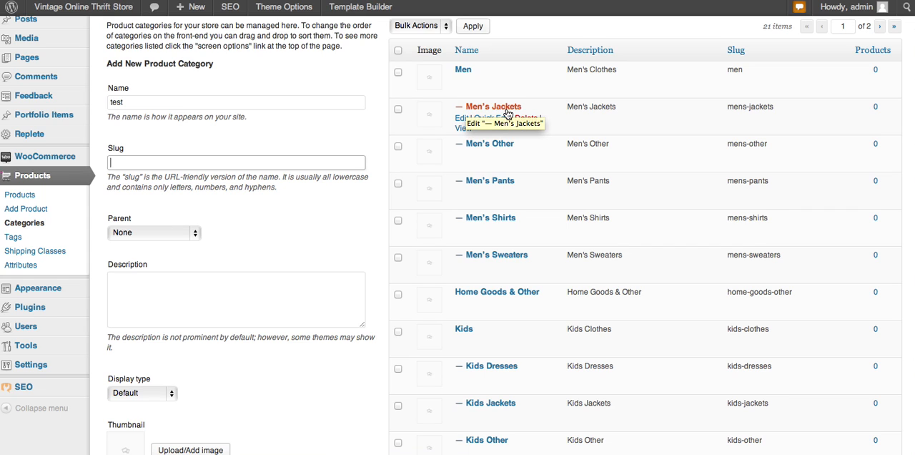
{"action": "left_click", "coordinate": [196, 235]}
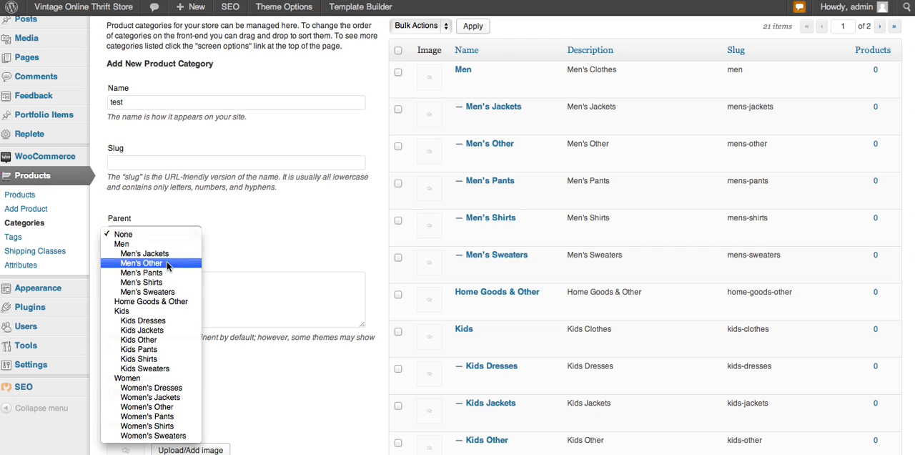
{"action": "left_click", "coordinate": [123, 244]}
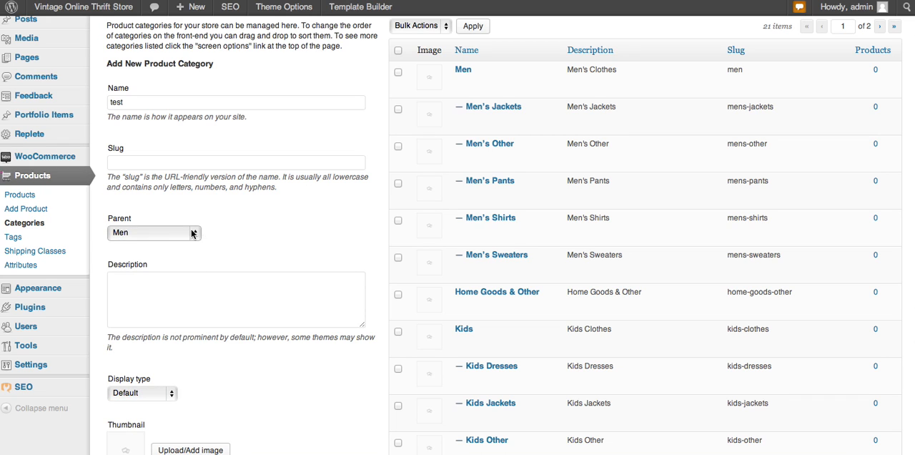
{"action": "left_click", "coordinate": [190, 233]}
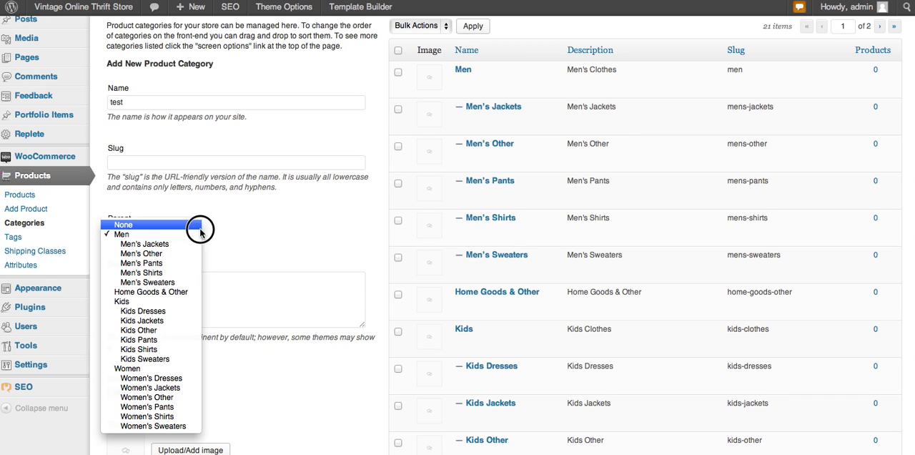
{"action": "left_click", "coordinate": [153, 291]}
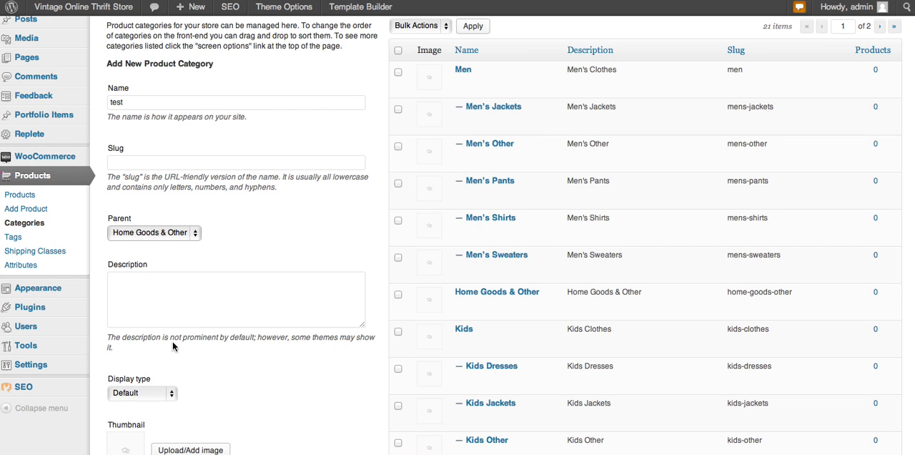
{"action": "left_click", "coordinate": [196, 234]}
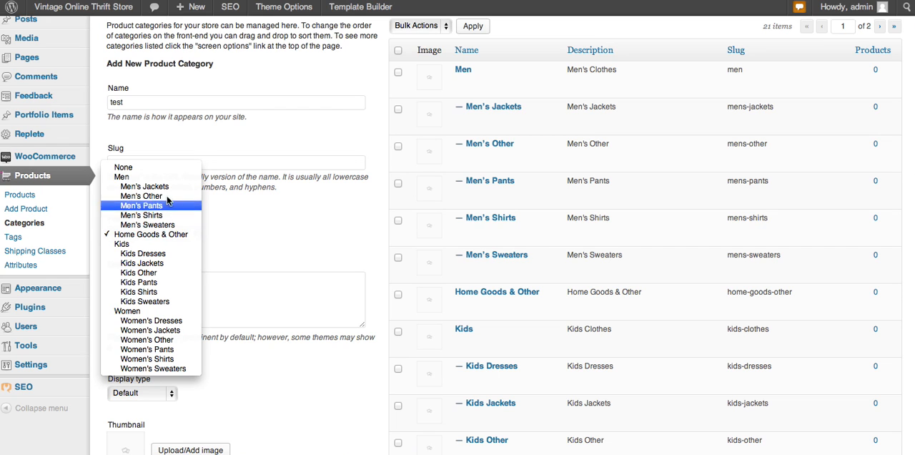
{"action": "left_click", "coordinate": [154, 169]}
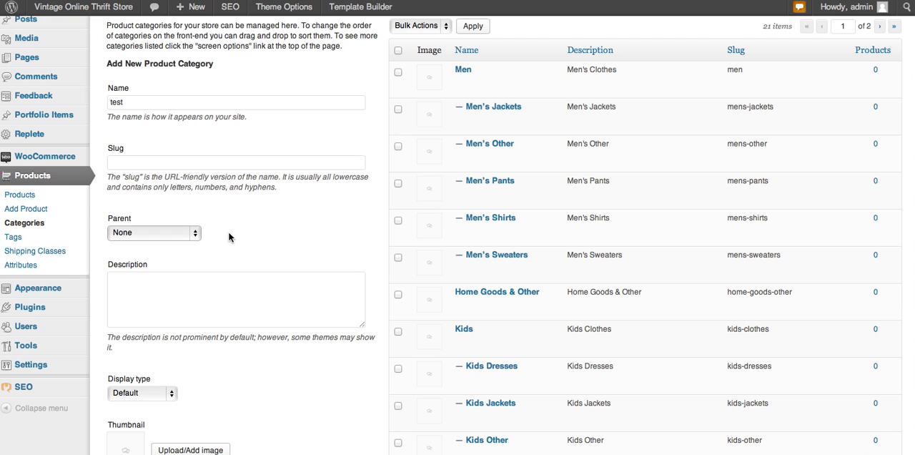
Step: Enter "test" as the new category's description and add the product category
{"action": "scroll", "coordinate": [228, 231], "scroll_direction": "down", "scroll_amount": 2}
{"action": "scroll", "coordinate": [230, 238], "scroll_direction": "down", "scroll_amount": 5}
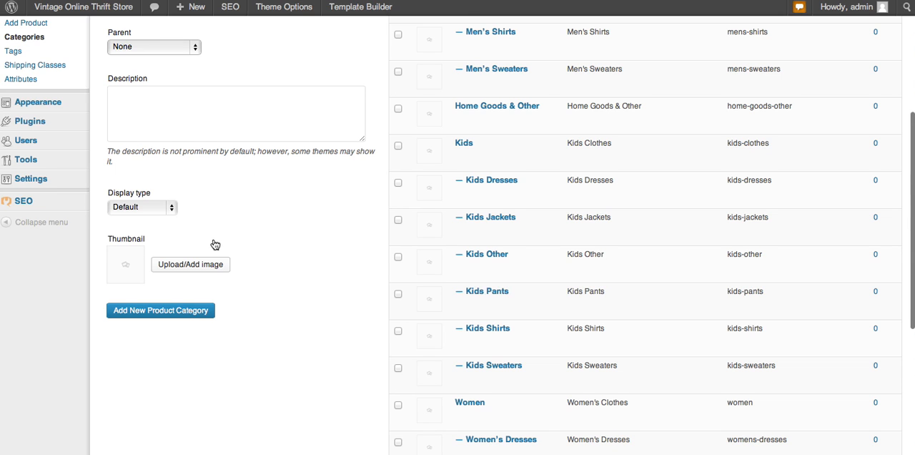
{"action": "scroll", "coordinate": [215, 242], "scroll_direction": "down", "scroll_amount": 1}
{"action": "left_click", "coordinate": [143, 97]}
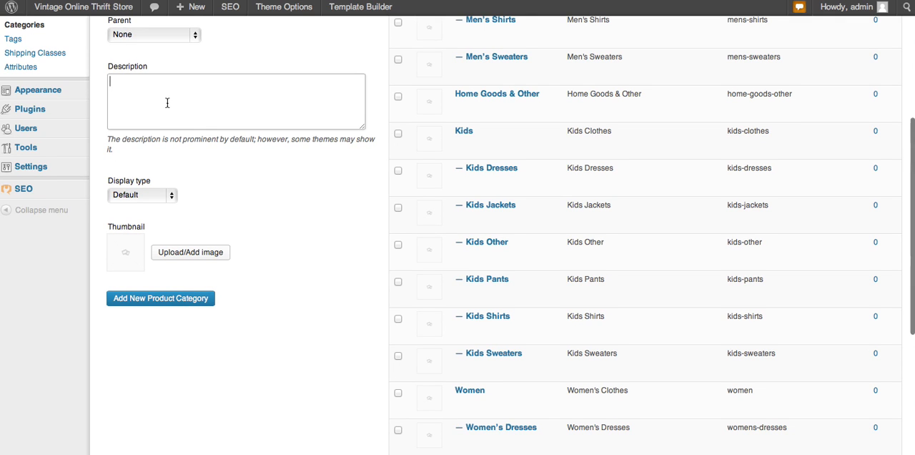
{"action": "scroll", "coordinate": [167, 102], "scroll_direction": "up", "scroll_amount": 3}
{"action": "scroll", "coordinate": [167, 106], "scroll_direction": "up", "scroll_amount": 1}
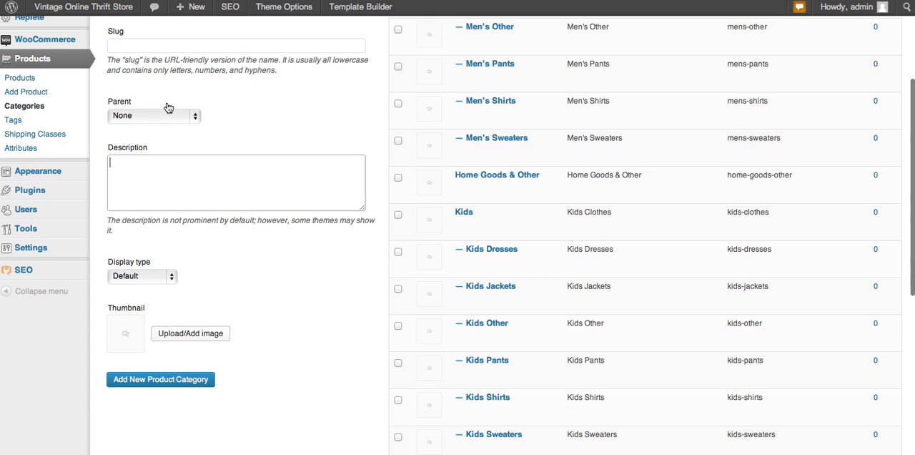
{"action": "type", "text": "test"}
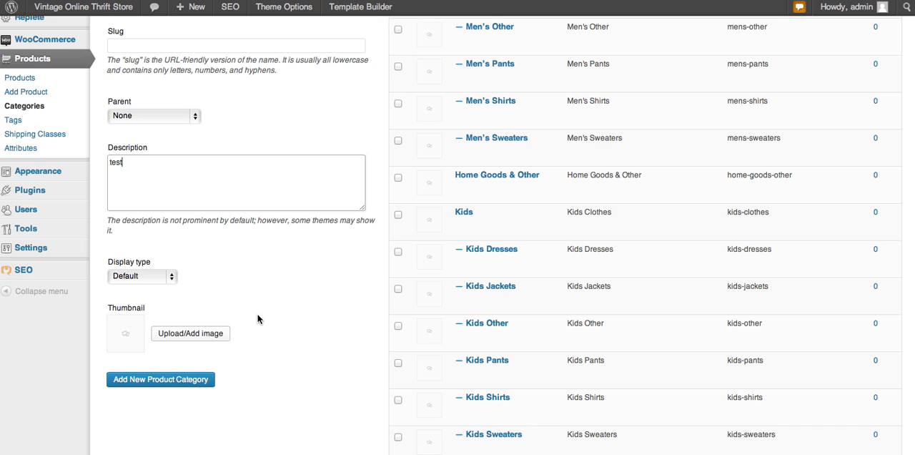
{"action": "left_click", "coordinate": [162, 380]}
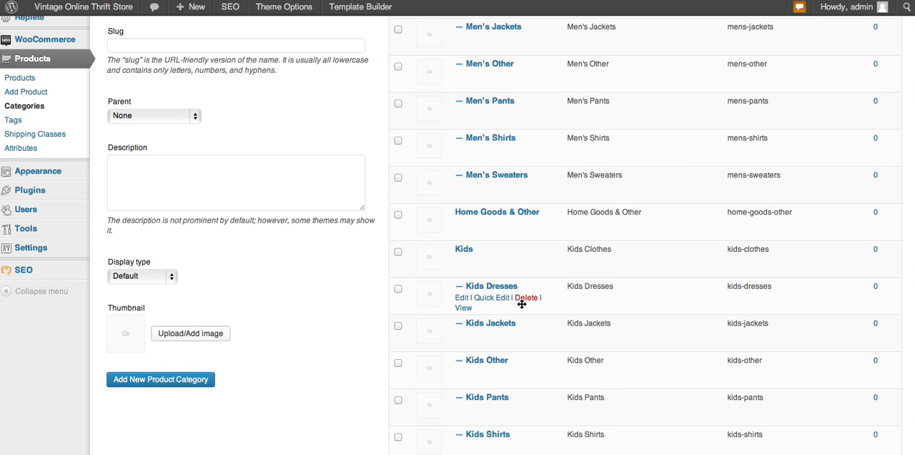
Step: Select the test category in the list and look at the available bulk actions
{"action": "scroll", "coordinate": [524, 303], "scroll_direction": "up", "scroll_amount": 5}
{"action": "mouse_move", "coordinate": [459, 119]}
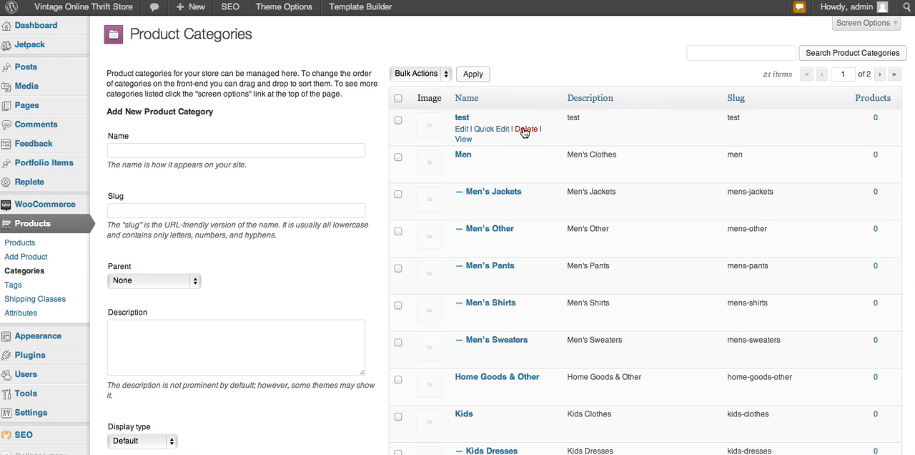
{"action": "left_click", "coordinate": [398, 119]}
{"action": "left_click", "coordinate": [446, 74]}
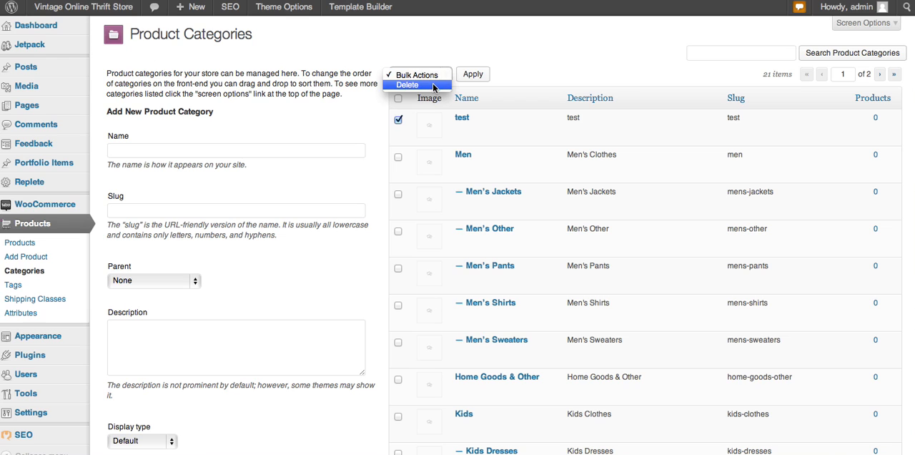
{"action": "left_click", "coordinate": [397, 125]}
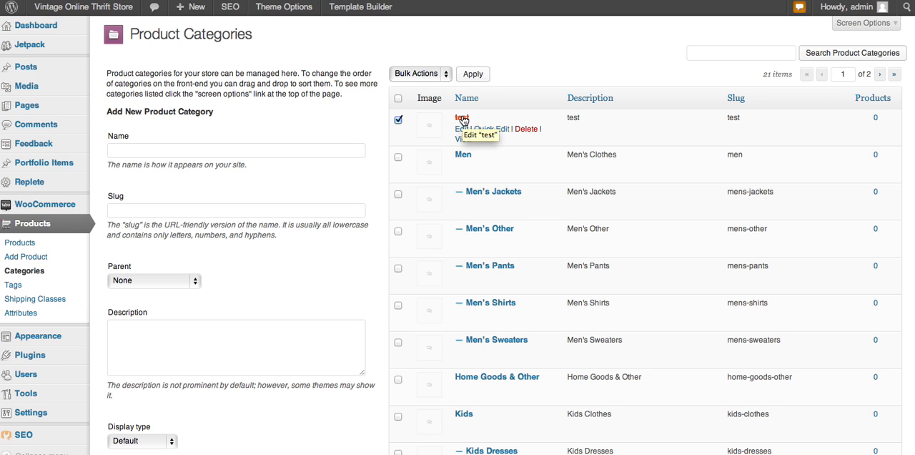
Step: Edit the test category to set its parent to Men and save the update
{"action": "left_click", "coordinate": [463, 130]}
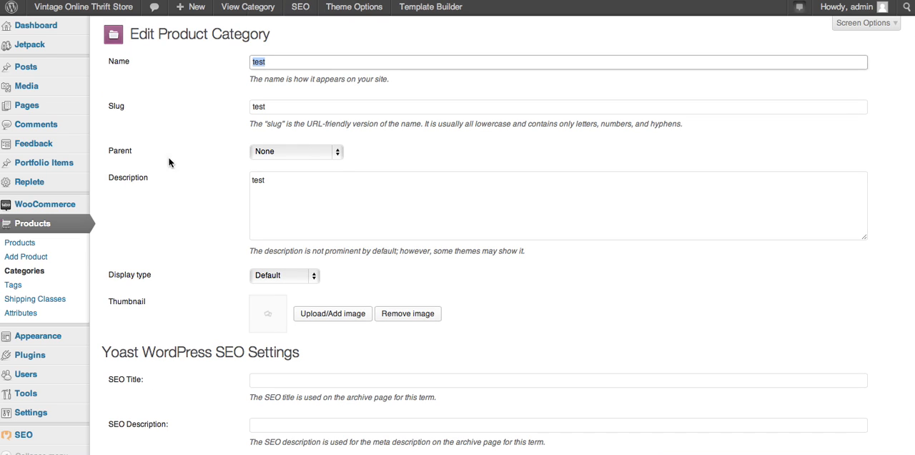
{"action": "left_click", "coordinate": [340, 156]}
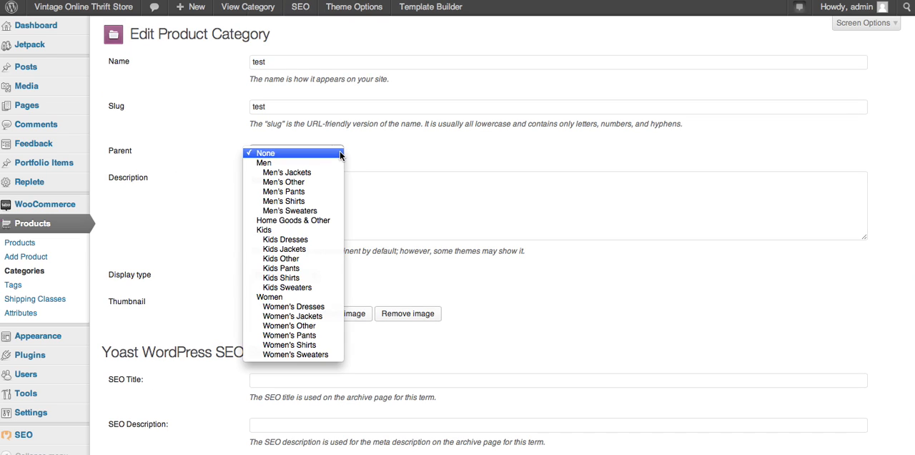
{"action": "left_click", "coordinate": [317, 166]}
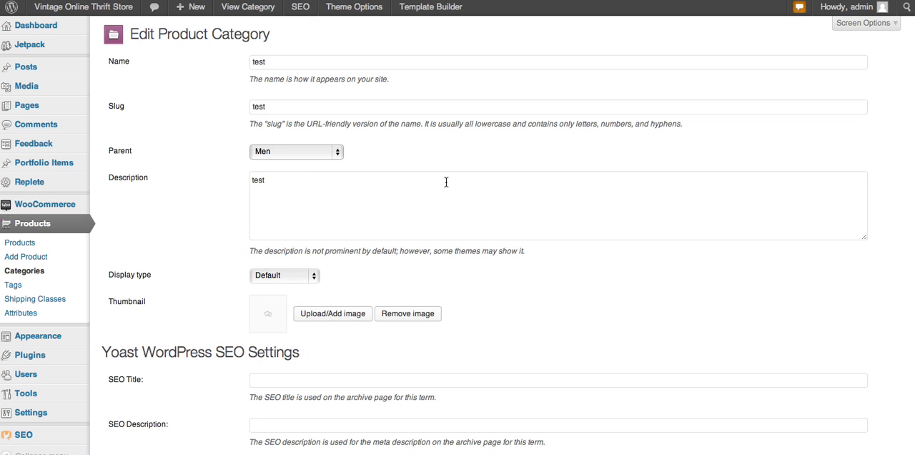
{"action": "scroll", "coordinate": [445, 182], "scroll_direction": "down", "scroll_amount": 5}
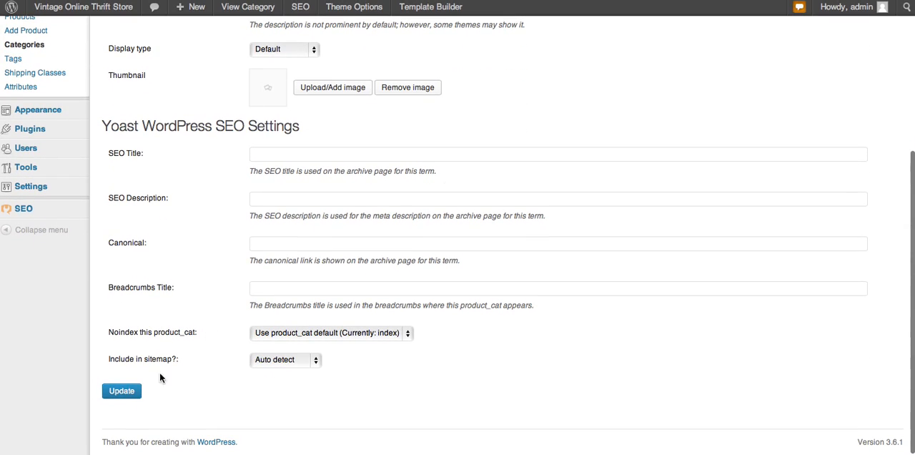
{"action": "left_click", "coordinate": [135, 391]}
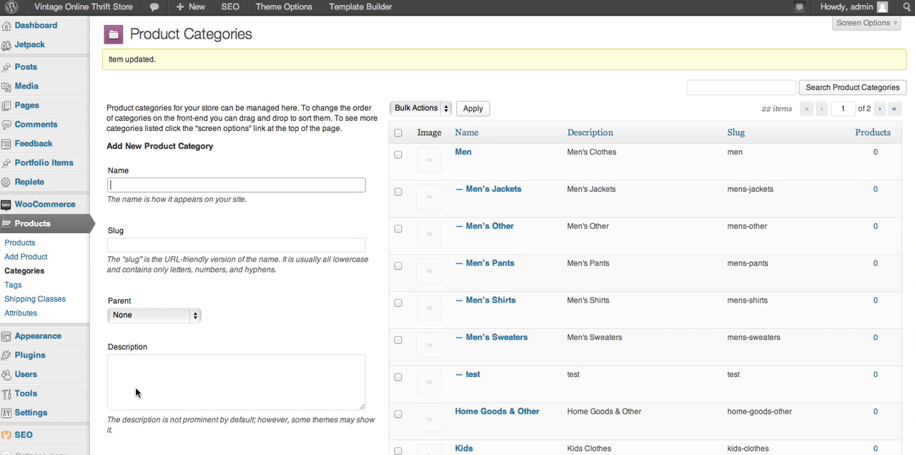
Step: Delete the test subcategory under Men from the product categories and confirm the deletion
{"action": "mouse_move", "coordinate": [461, 172]}
{"action": "mouse_move", "coordinate": [473, 376]}
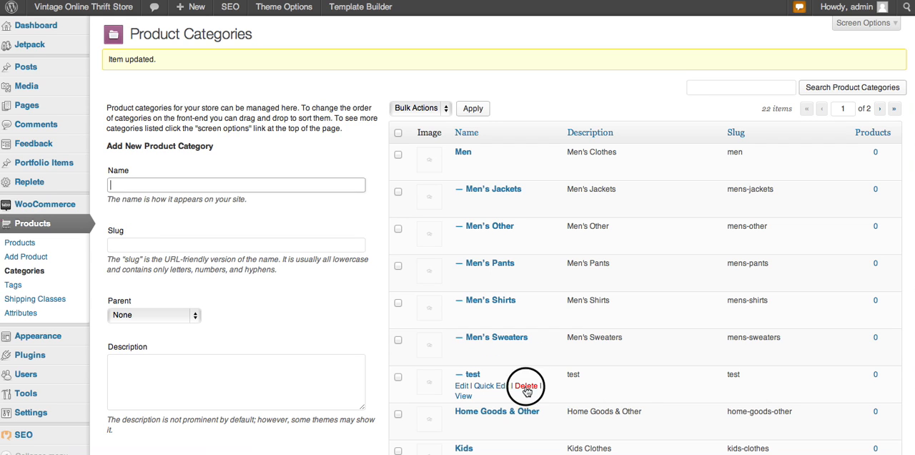
{"action": "left_click", "coordinate": [526, 386]}
{"action": "left_click", "coordinate": [543, 119]}
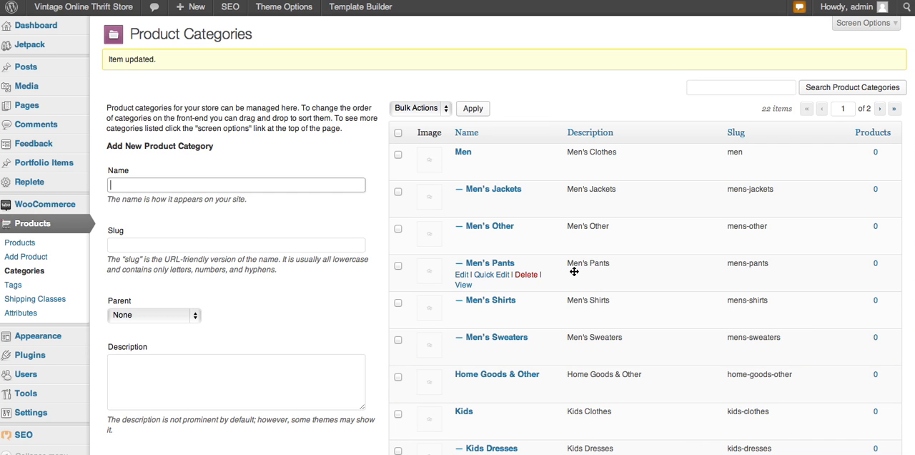
Step: Look through the list of product categories and subcategories for Men, Home Goods & Other, Kids and Women
{"action": "scroll", "coordinate": [569, 323], "scroll_direction": "down", "scroll_amount": 6}
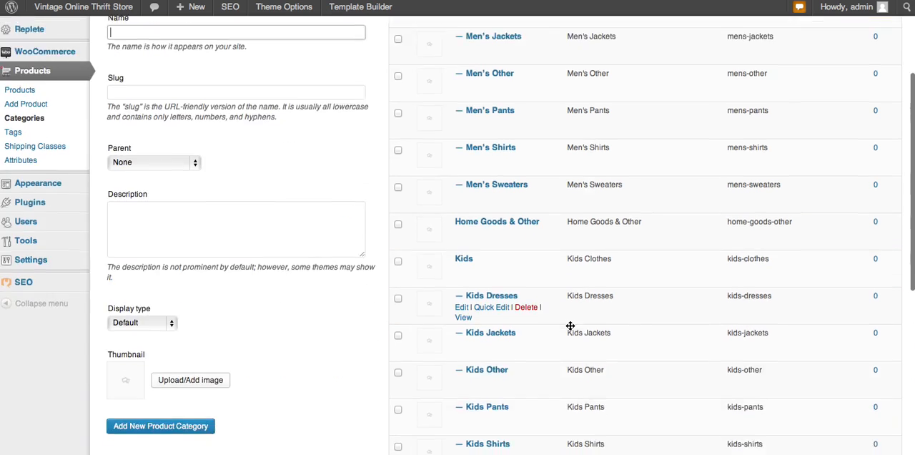
{"action": "scroll", "coordinate": [570, 325], "scroll_direction": "down", "scroll_amount": 1}
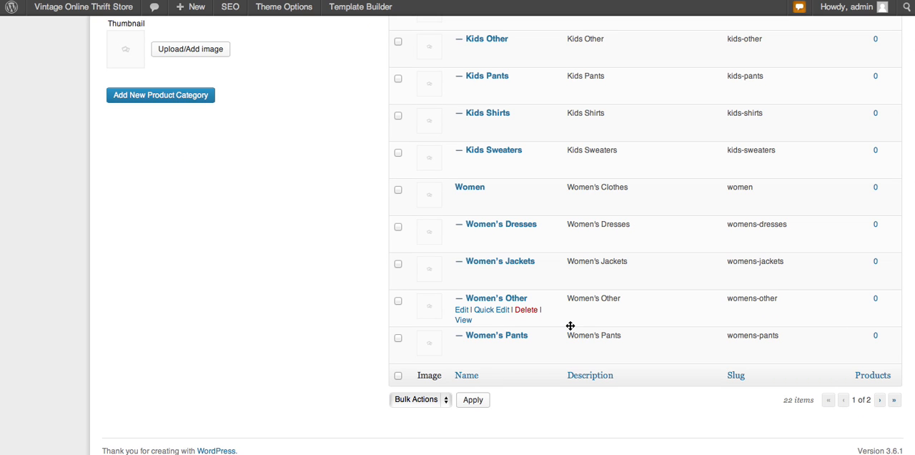
{"action": "scroll", "coordinate": [570, 325], "scroll_direction": "up", "scroll_amount": 8}
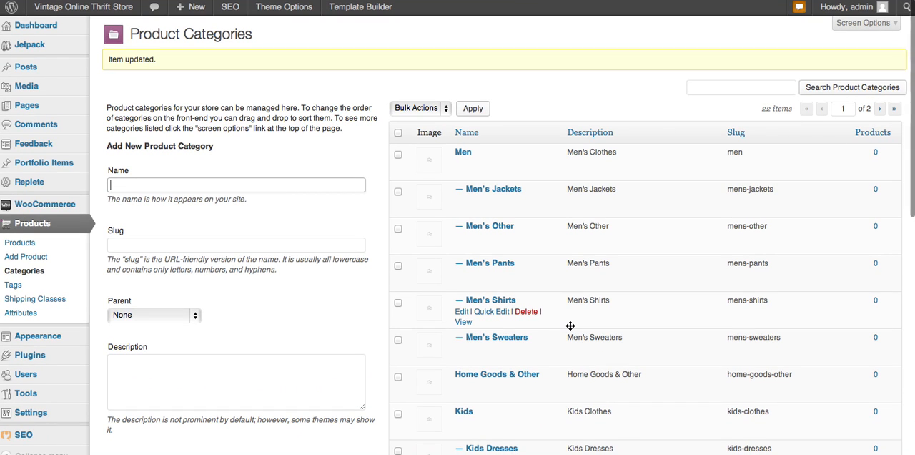
{"action": "scroll", "coordinate": [570, 325], "scroll_direction": "down", "scroll_amount": 5}
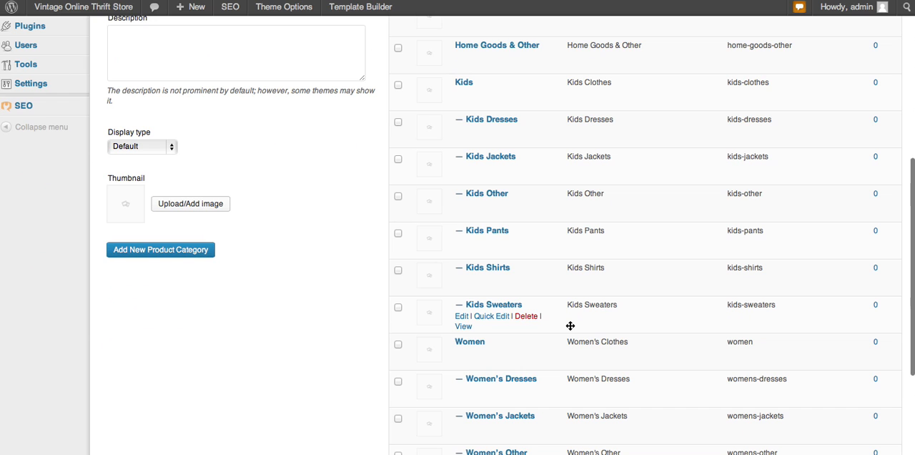
{"action": "scroll", "coordinate": [570, 325], "scroll_direction": "down", "scroll_amount": 2}
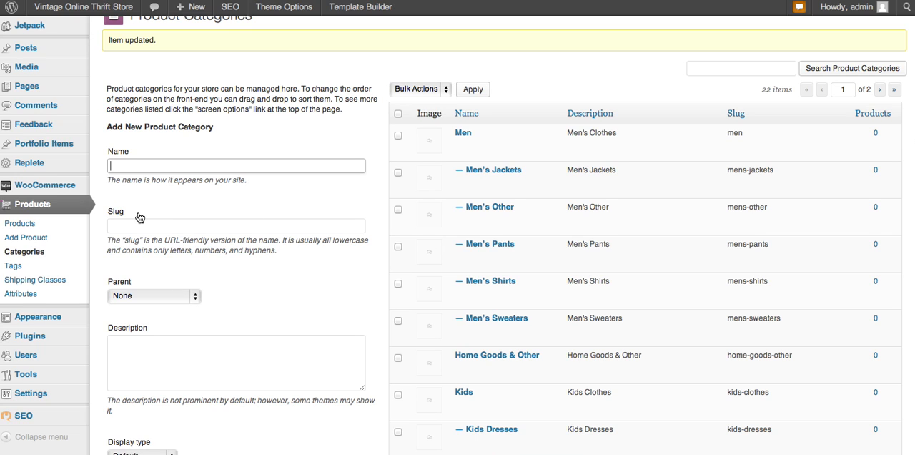
Step: Open the products list, view the store's front page, and return to the admin dashboard
{"action": "left_click", "coordinate": [33, 227]}
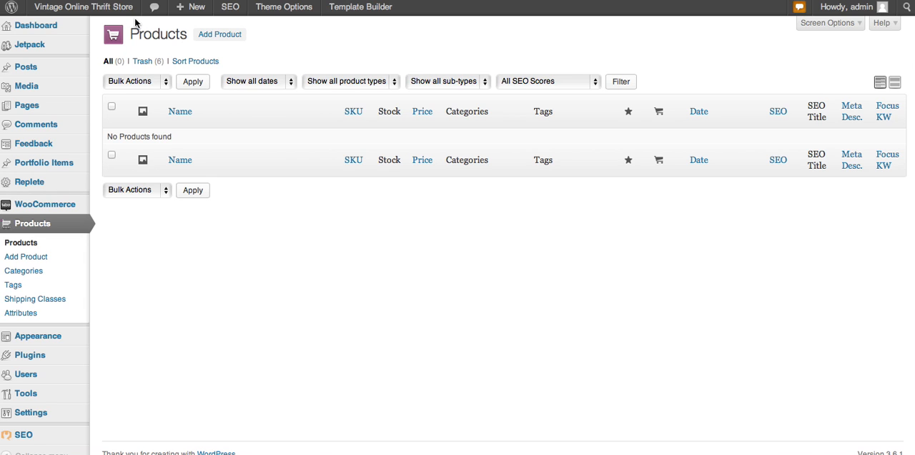
{"action": "mouse_move", "coordinate": [117, 8]}
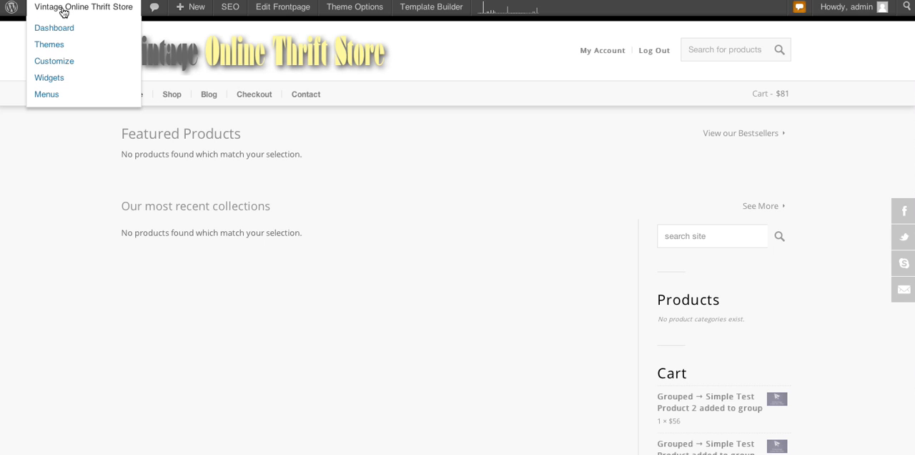
{"action": "left_click", "coordinate": [63, 8]}
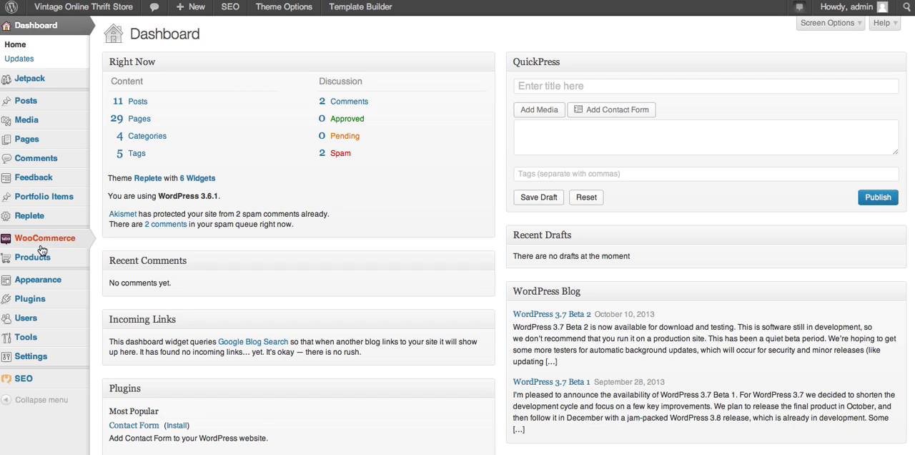
Step: Go to the store's products and open the form for adding a new product
{"action": "mouse_move", "coordinate": [40, 257]}
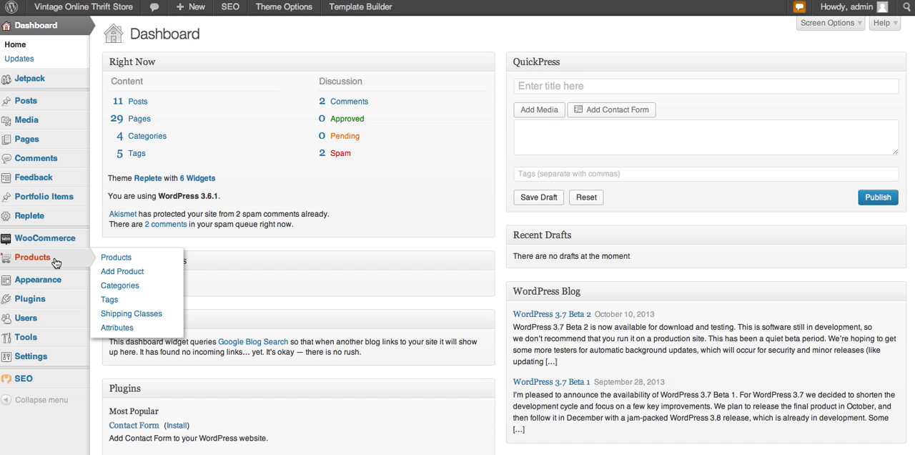
{"action": "left_click", "coordinate": [56, 263]}
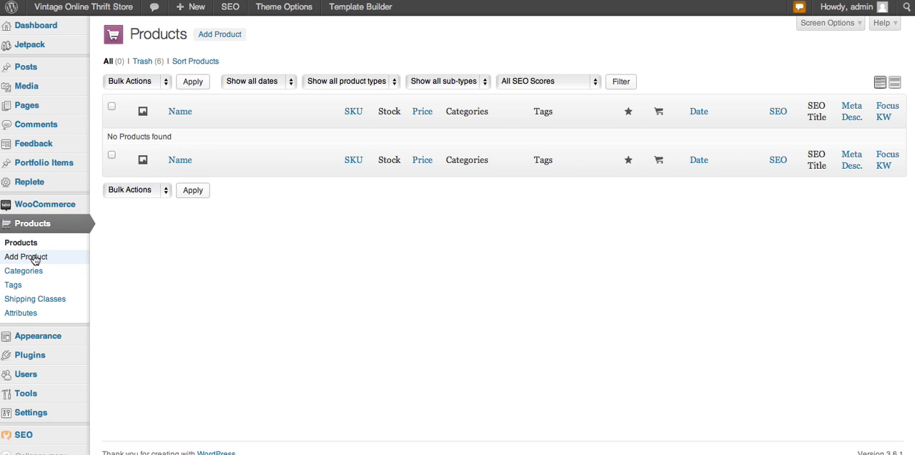
{"action": "left_click", "coordinate": [34, 259]}
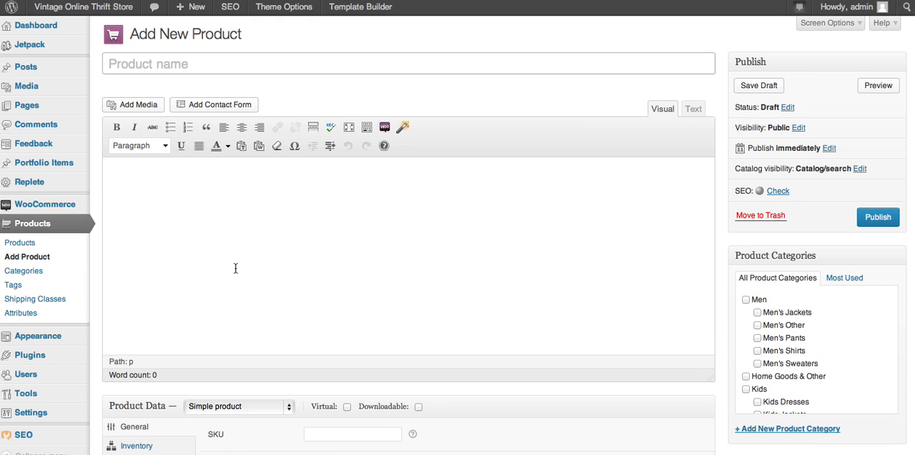
Step: Switch to Mail for the image1 garment line in the October 6 e-mail, and paste it into the new product's main description
{"action": "left_click", "coordinate": [597, 444]}
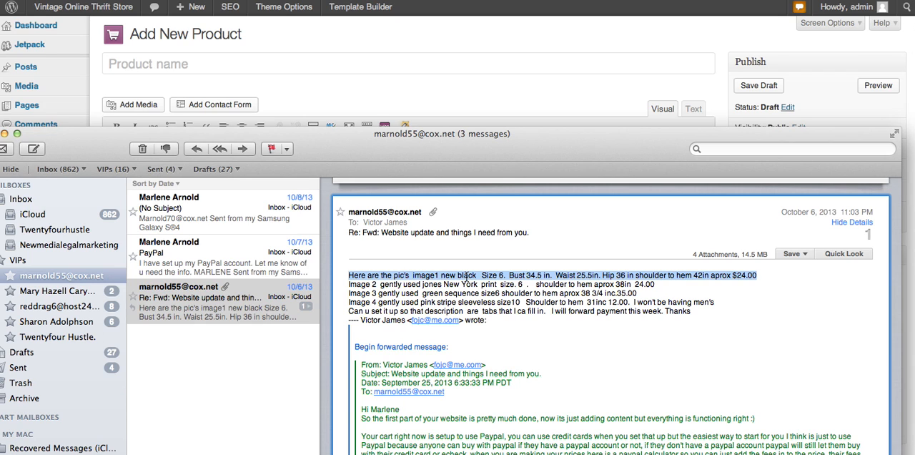
{"action": "left_click", "coordinate": [462, 81]}
{"action": "left_click", "coordinate": [315, 195]}
{"action": "type", "text": "Here are the pic's  images new black  Size 6.  Bust 34.5 in.  Waist 25.5in. Hip 36 in shoulder to hem 42in aprox $24.00"}
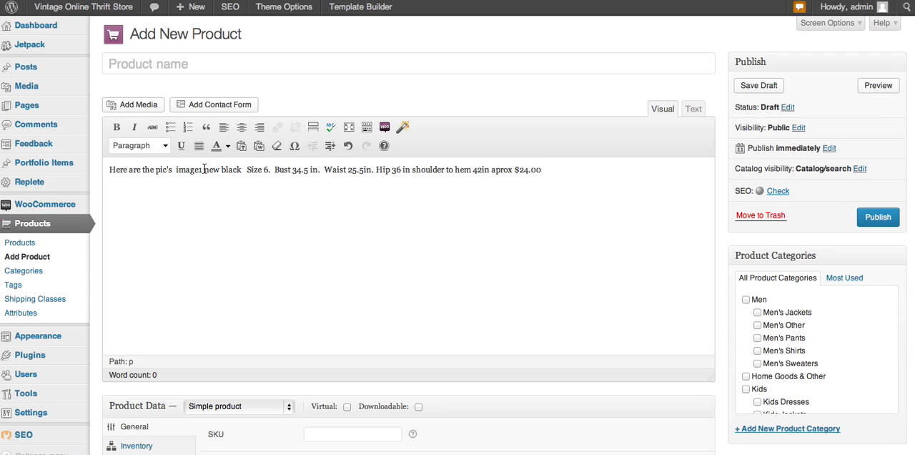
Step: Remove "Here are the pic's image1 new black" from the description so the text starts at "Size 6."
{"action": "left_click_drag", "start_coordinate": [204, 169], "coordinate": [105, 168]}
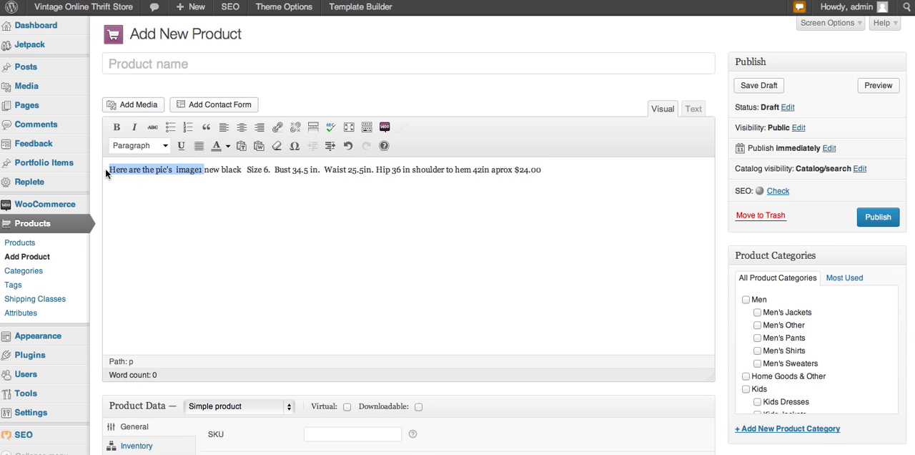
{"action": "key", "text": "BackSpace"}
{"action": "double_click", "coordinate": [134, 170]}
{"action": "left_click_drag", "start_coordinate": [134, 169], "coordinate": [109, 170]}
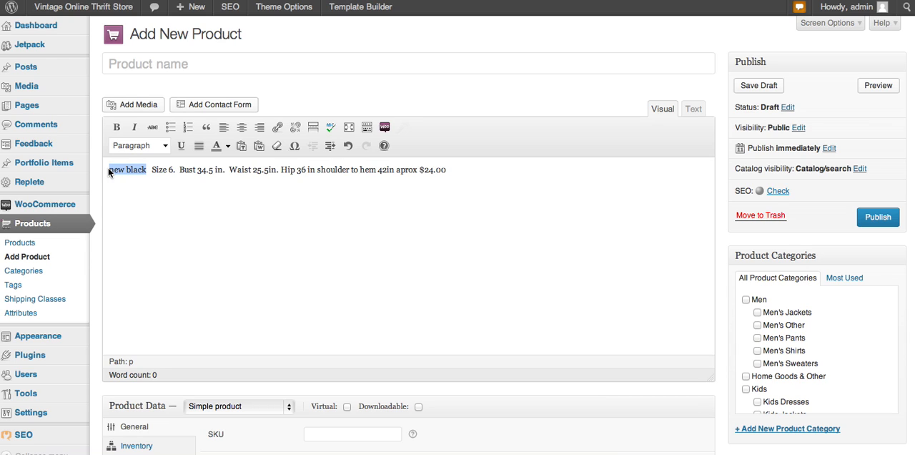
{"action": "key", "text": "BackSpace"}
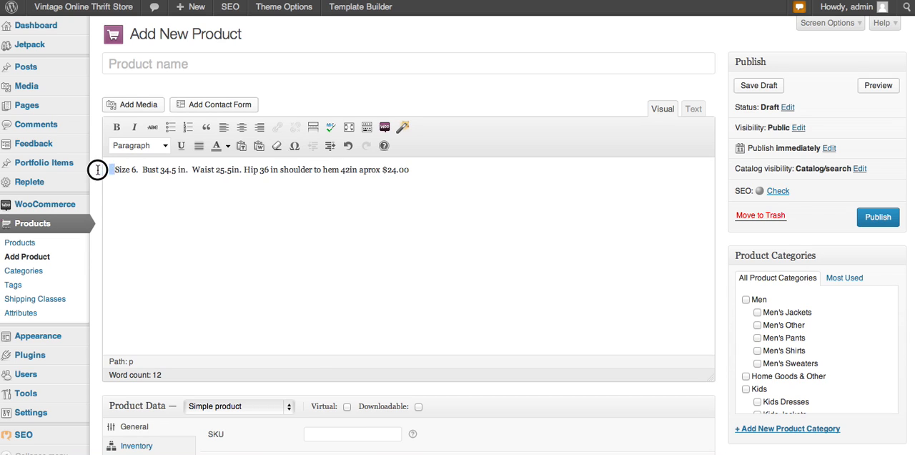
{"action": "key", "text": "Delete"}
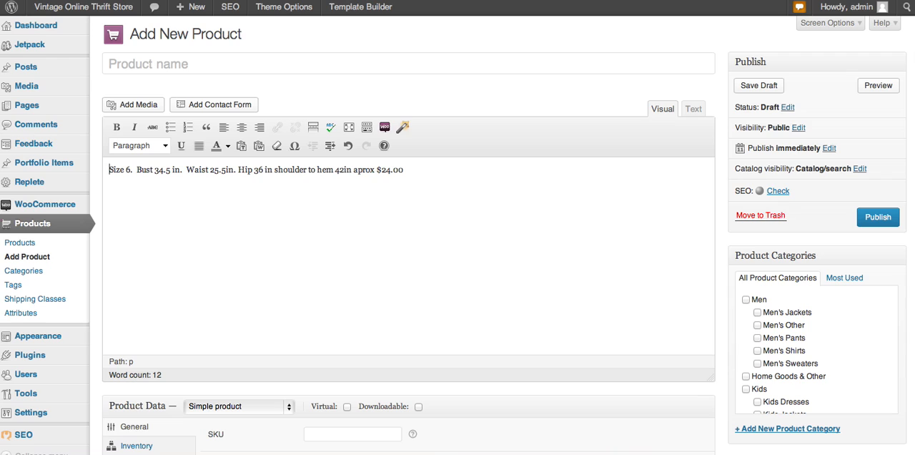
Step: Name the product "New black dresses"
{"action": "left_click", "coordinate": [123, 65]}
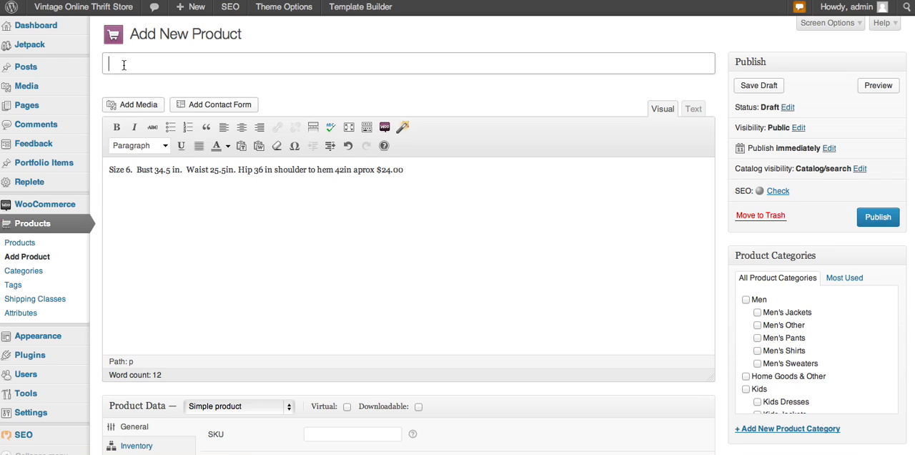
{"action": "type", "text": "new black"}
{"action": "left_click_drag", "start_coordinate": [115, 64], "coordinate": [105, 64]}
{"action": "type", "text": "N"}
{"action": "scroll", "coordinate": [779, 328], "scroll_direction": "down", "scroll_amount": 1}
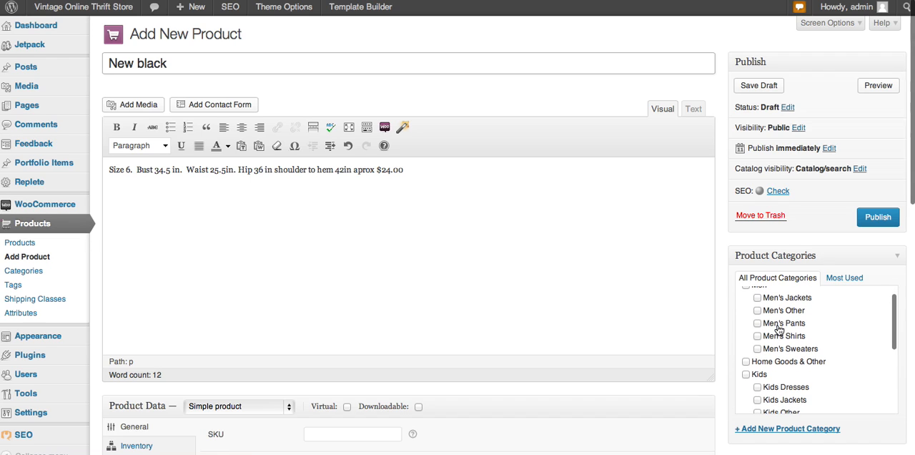
{"action": "left_click", "coordinate": [249, 63]}
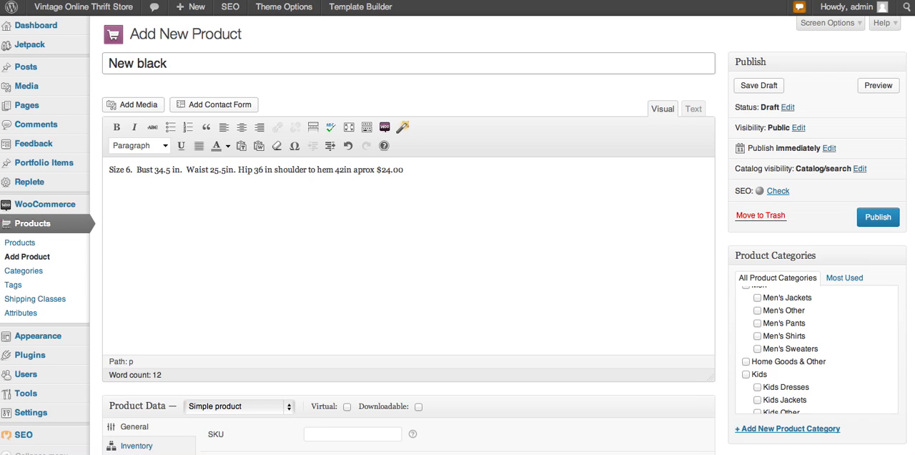
{"action": "type", "text": "dresses"}
Step: Split the description into separate paragraphs for the size, bust, waist and hip measurements
{"action": "left_click", "coordinate": [137, 170]}
{"action": "scroll", "coordinate": [278, 270], "scroll_direction": "down", "scroll_amount": 5}
{"action": "scroll", "coordinate": [279, 269], "scroll_direction": "down", "scroll_amount": 5}
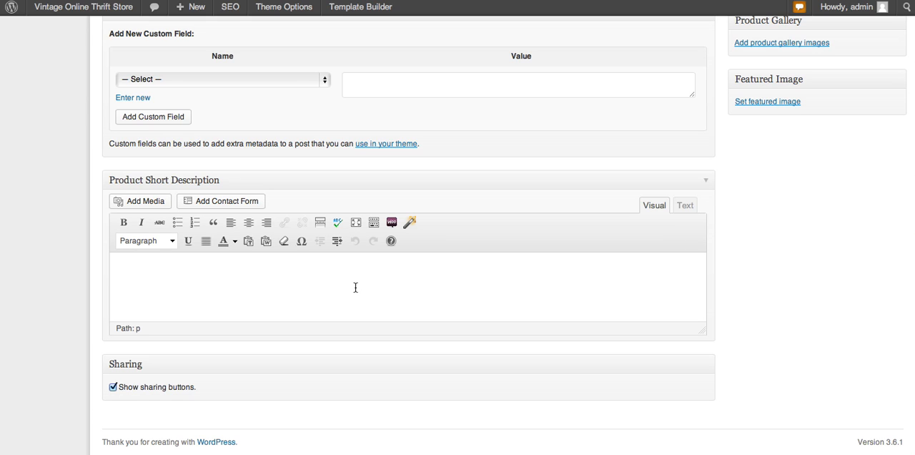
{"action": "scroll", "coordinate": [356, 287], "scroll_direction": "up", "scroll_amount": 15}
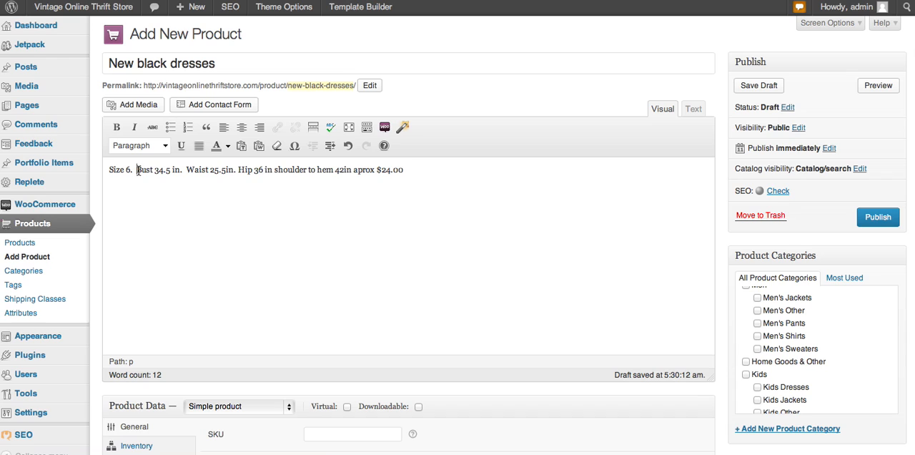
{"action": "key", "text": "Return"}
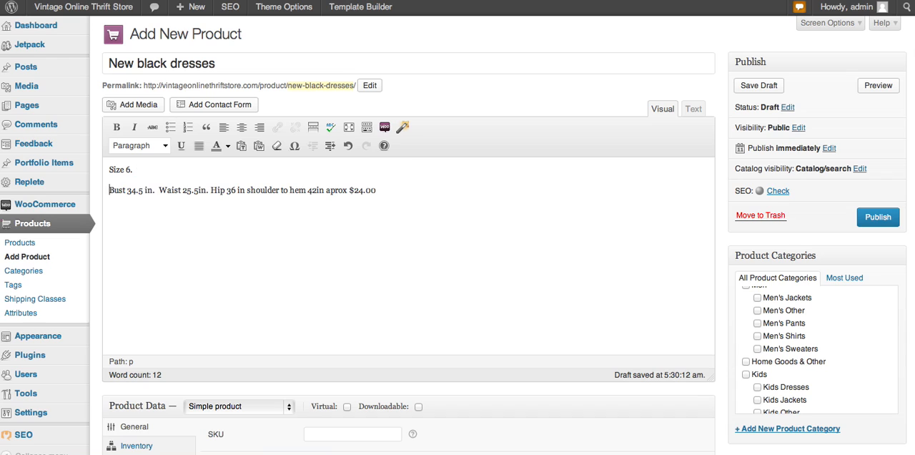
{"action": "left_click", "coordinate": [159, 191]}
{"action": "key", "text": "Return"}
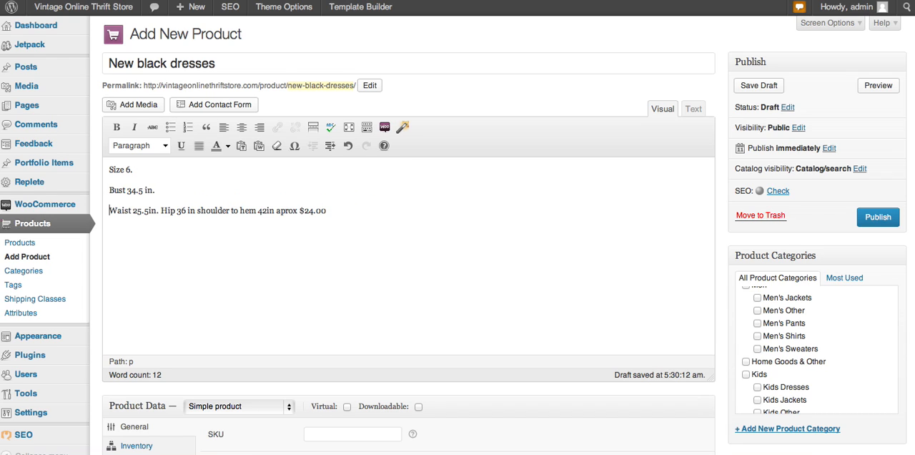
{"action": "left_click", "coordinate": [161, 211]}
{"action": "key", "text": "Return"}
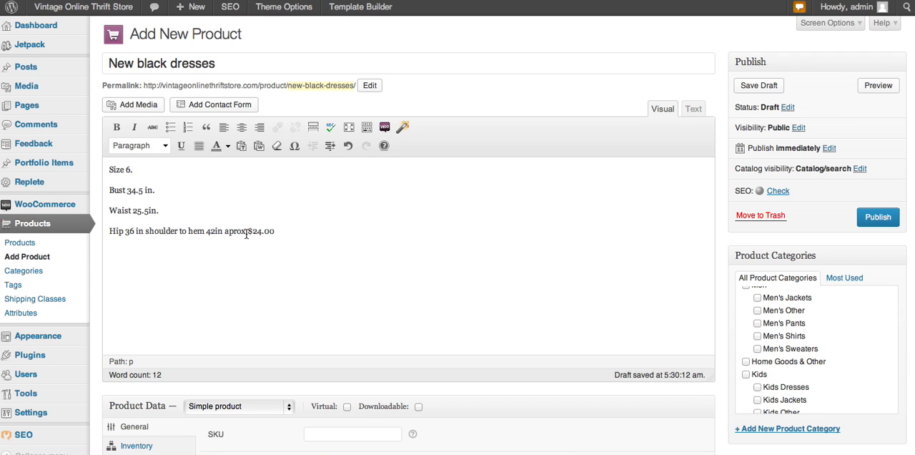
Step: Turn the four measurement paragraphs into a bulleted list and delete "$24.00" and "aprox" from the hip line
{"action": "left_click_drag", "start_coordinate": [247, 231], "coordinate": [280, 233]}
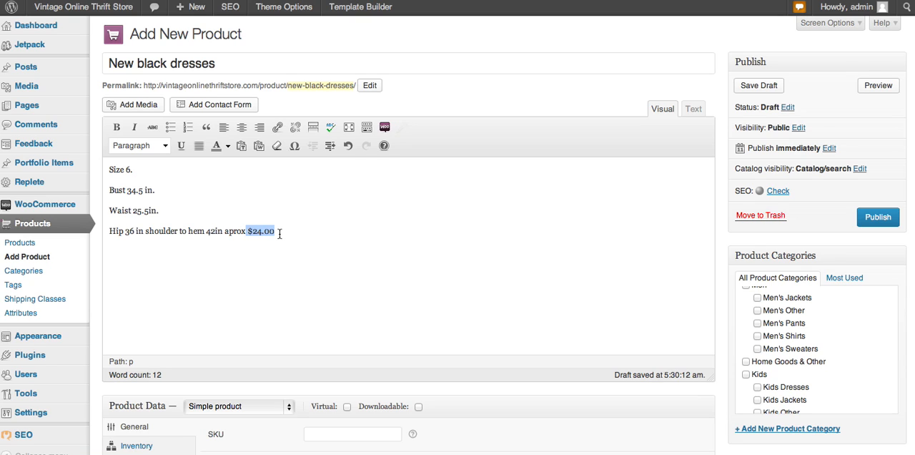
{"action": "key", "text": "BackSpace"}
{"action": "left_click_drag", "start_coordinate": [256, 233], "coordinate": [107, 170]}
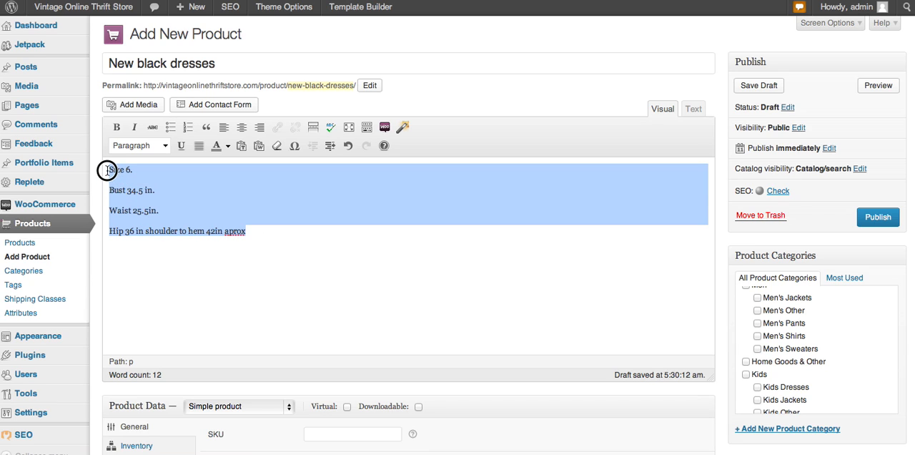
{"action": "left_click", "coordinate": [170, 127]}
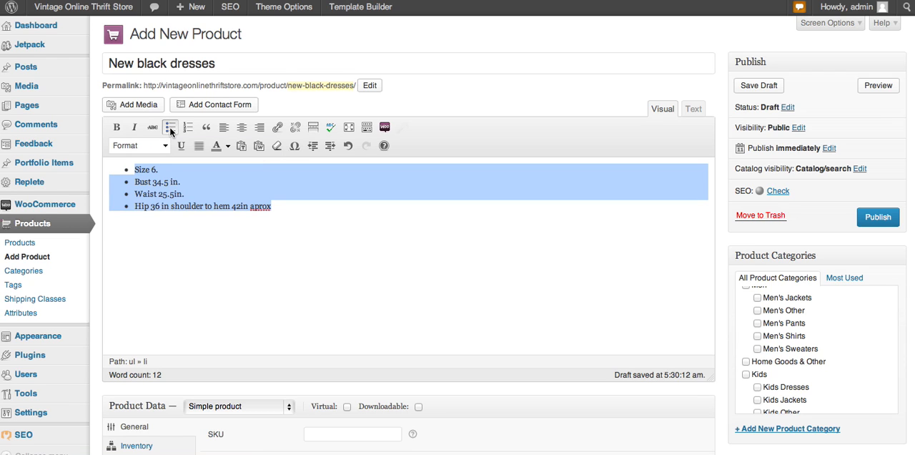
{"action": "left_click", "coordinate": [312, 235]}
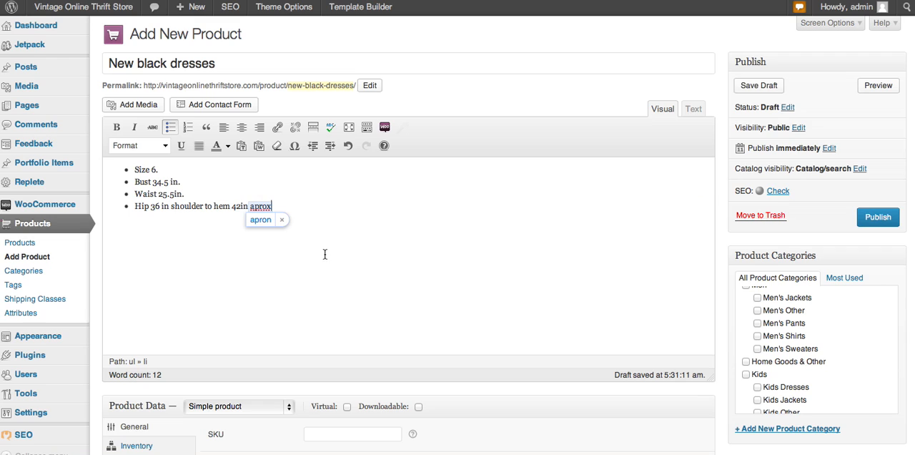
{"action": "left_click_drag", "start_coordinate": [249, 207], "coordinate": [273, 207]}
{"action": "key", "text": "BackSpace"}
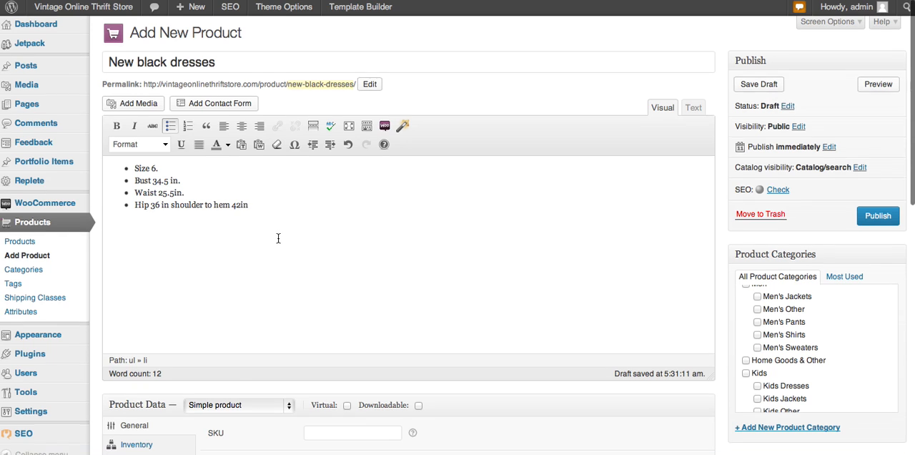
Step: Look at the empty Product Short Description editor below the custom fields
{"action": "scroll", "coordinate": [278, 238], "scroll_direction": "down", "scroll_amount": 10}
{"action": "scroll", "coordinate": [277, 243], "scroll_direction": "down", "scroll_amount": 4}
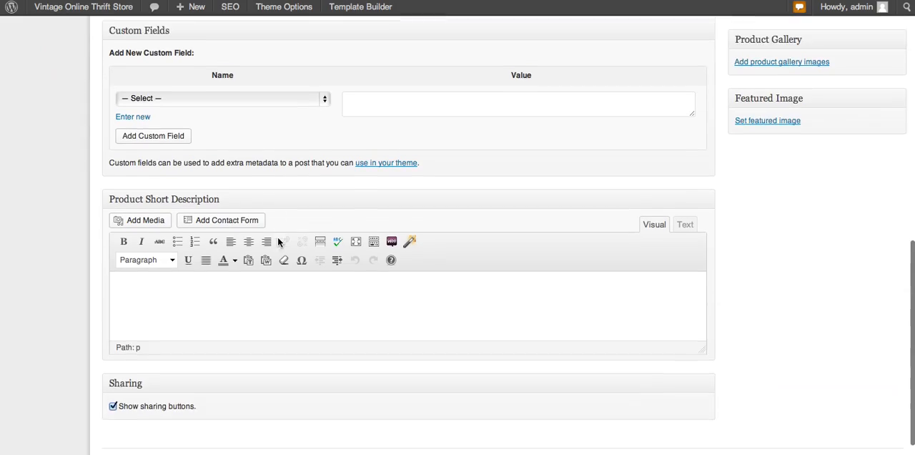
{"action": "left_click", "coordinate": [172, 266]}
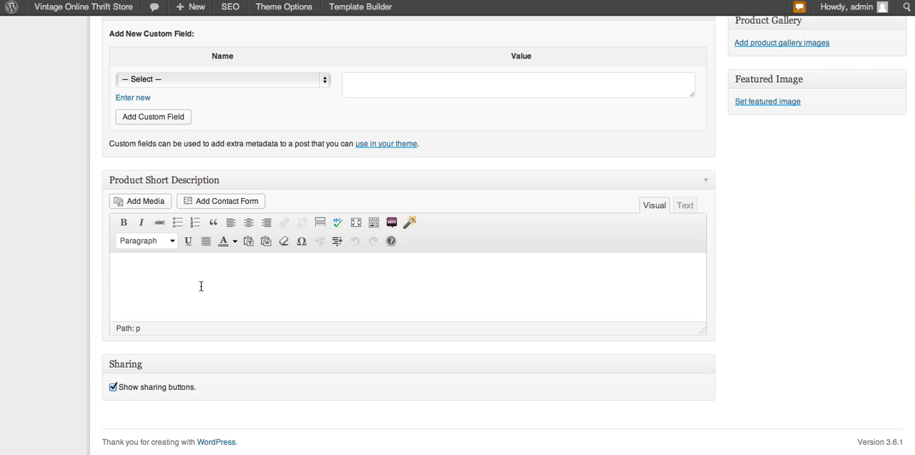
{"action": "scroll", "coordinate": [202, 286], "scroll_direction": "up", "scroll_amount": 10}
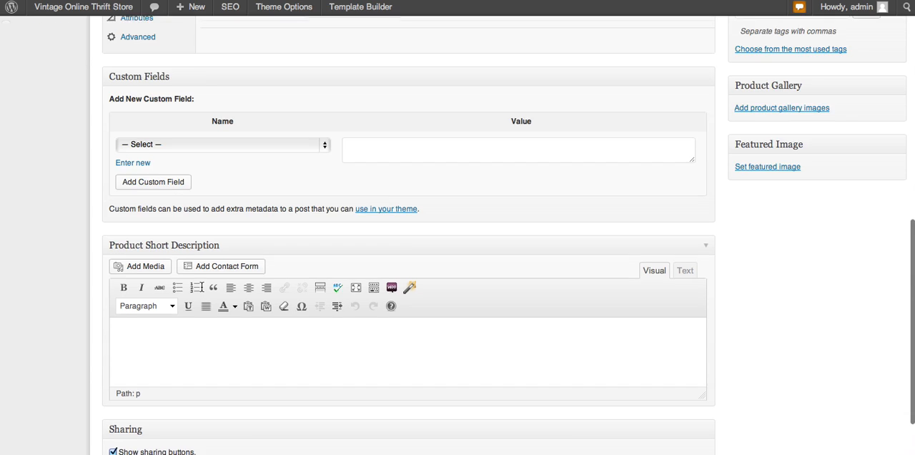
Step: Copy the product title "New black dresses" into the Product Short Description
{"action": "left_click_drag", "start_coordinate": [220, 66], "coordinate": [105, 60]}
{"action": "key", "text": "ctrl+c"}
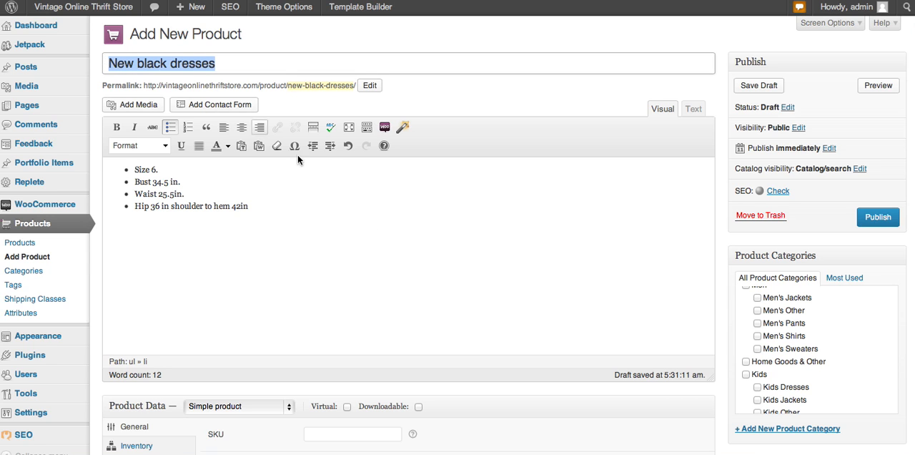
{"action": "scroll", "coordinate": [460, 303], "scroll_direction": "down", "scroll_amount": 10}
{"action": "scroll", "coordinate": [467, 364], "scroll_direction": "down", "scroll_amount": 3}
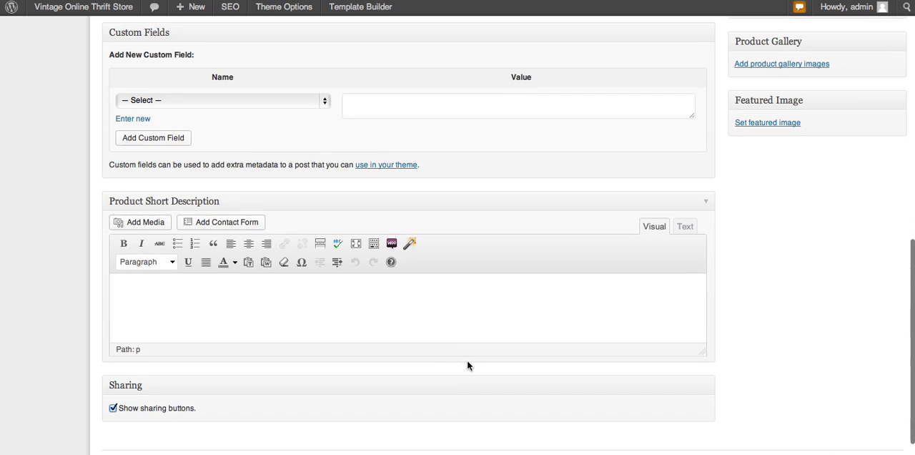
{"action": "left_click", "coordinate": [314, 298]}
{"action": "key", "text": "ctrl+v"}
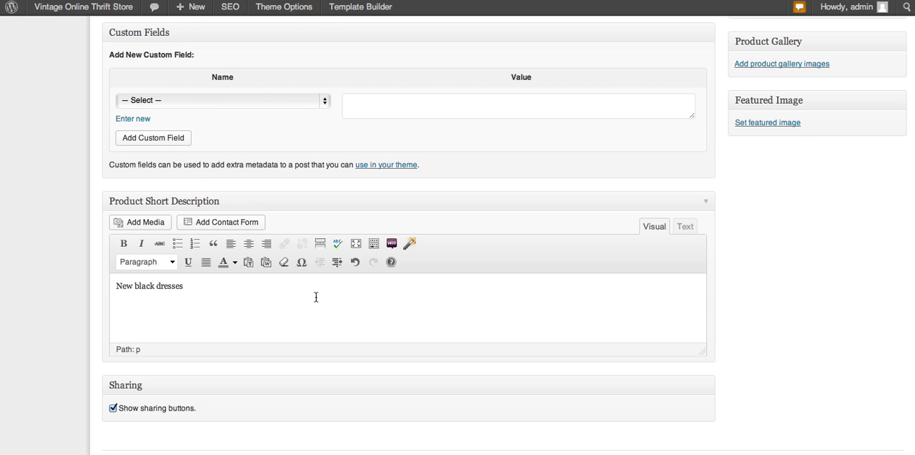
Step: Start a new paragraph below the bulleted measurements and upload image.jpg from the "online thrift store site" folder as media for it
{"action": "scroll", "coordinate": [316, 297], "scroll_direction": "up", "scroll_amount": 10}
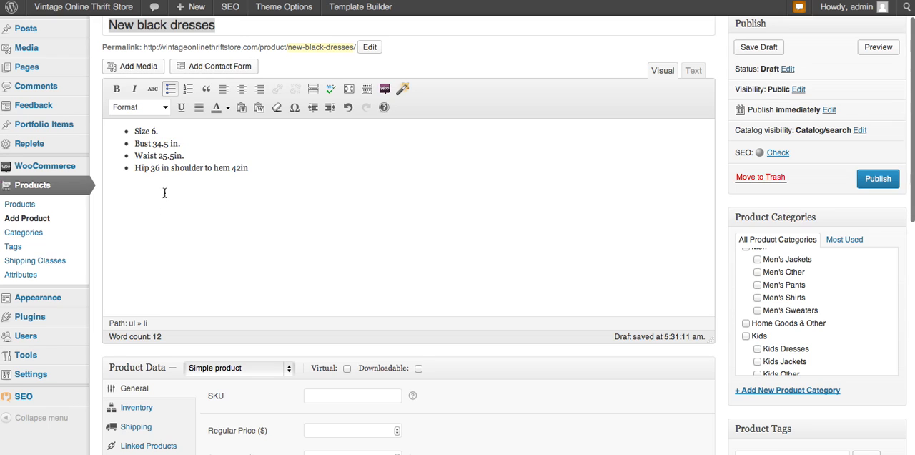
{"action": "left_click", "coordinate": [257, 170]}
{"action": "key", "text": "Return"}
{"action": "key", "text": "Return"}
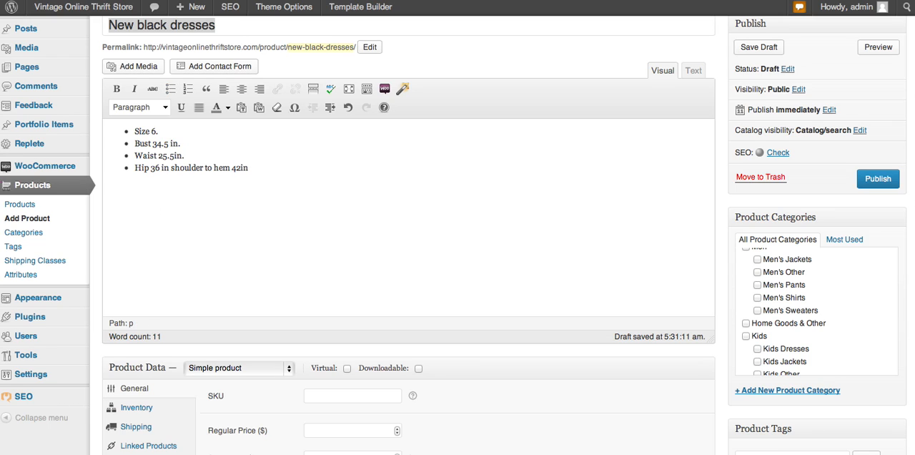
{"action": "left_click", "coordinate": [141, 67]}
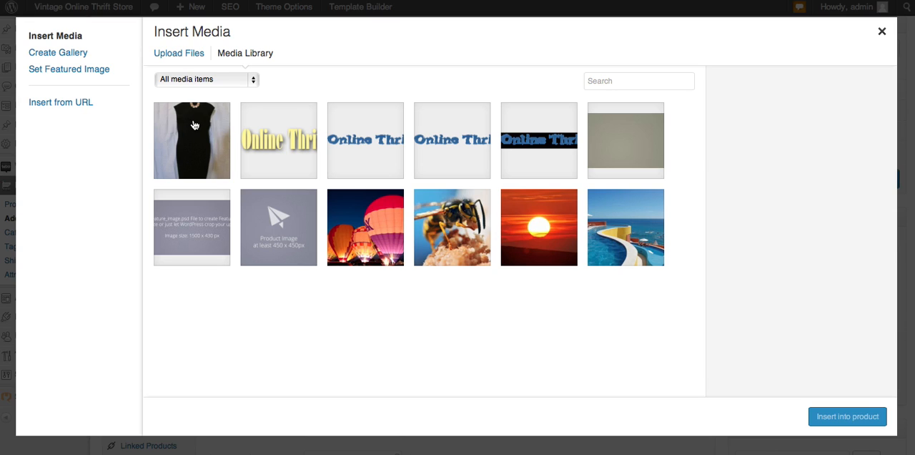
{"action": "left_click", "coordinate": [177, 57]}
{"action": "left_click", "coordinate": [516, 256]}
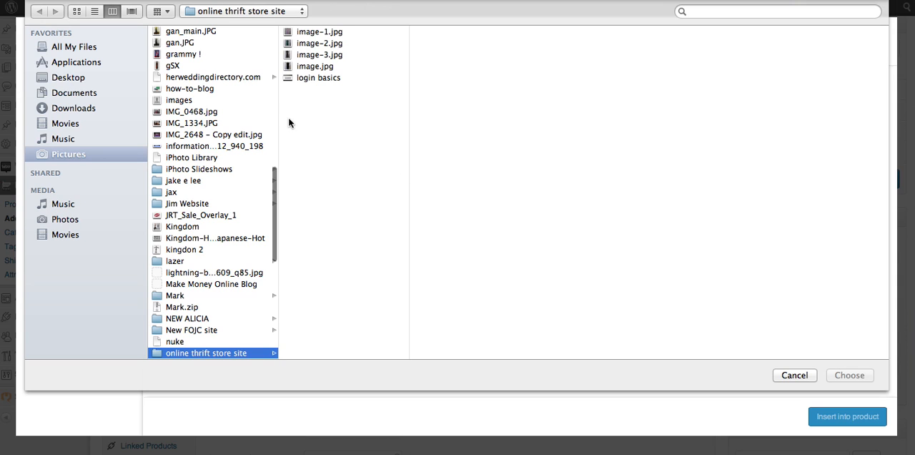
{"action": "left_click", "coordinate": [314, 68]}
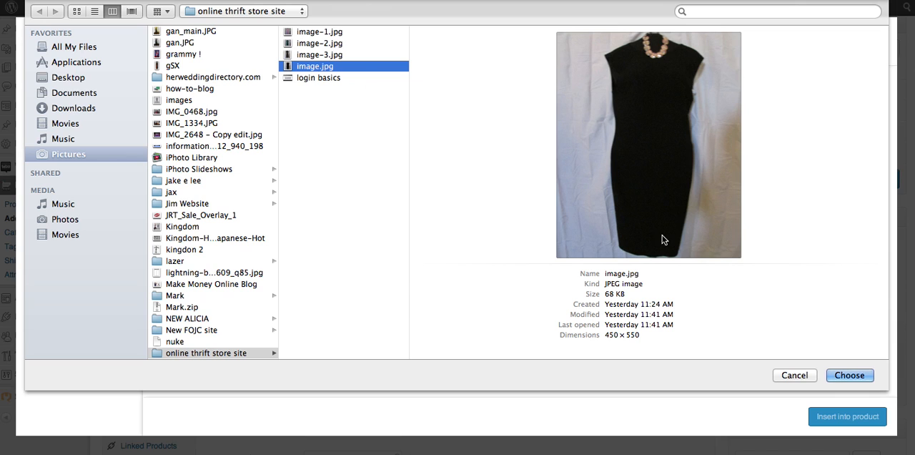
{"action": "left_click", "coordinate": [849, 375]}
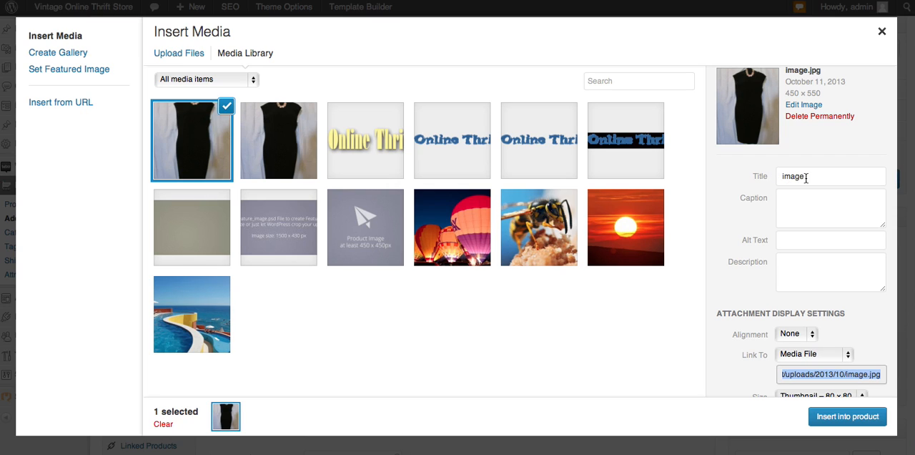
Step: Set the uploaded image's title to "New black dresses vintage thrift store"
{"action": "left_click_drag", "start_coordinate": [807, 177], "coordinate": [777, 177]}
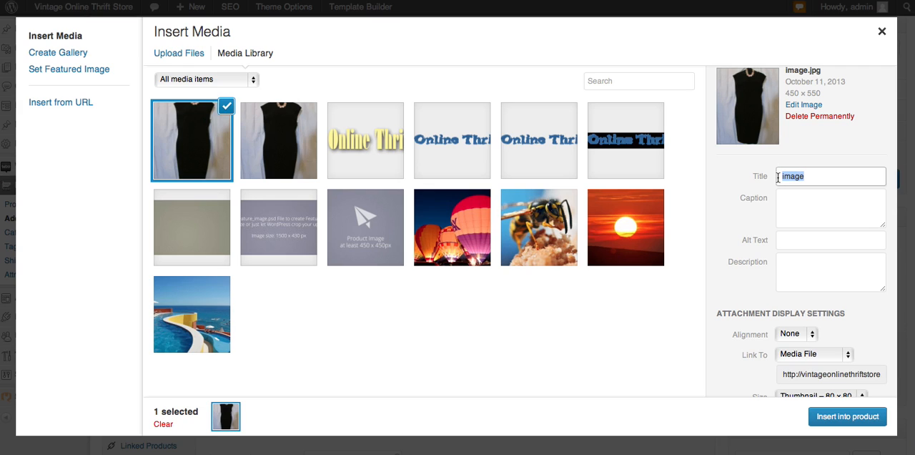
{"action": "key", "text": "super+v"}
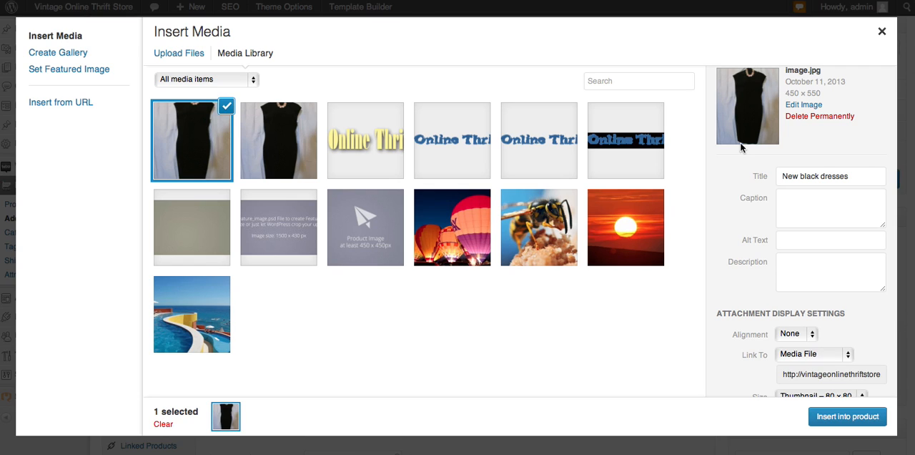
{"action": "left_click", "coordinate": [856, 182]}
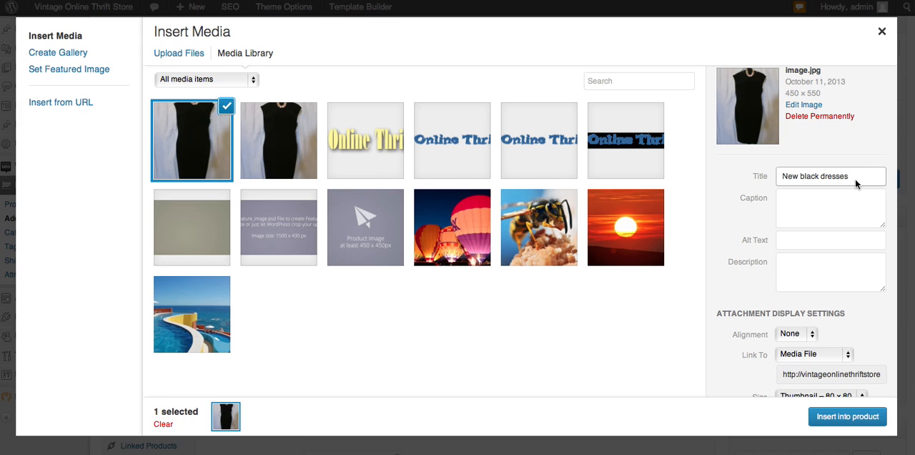
{"action": "type", "text": "vintageonlinethriftstore"}
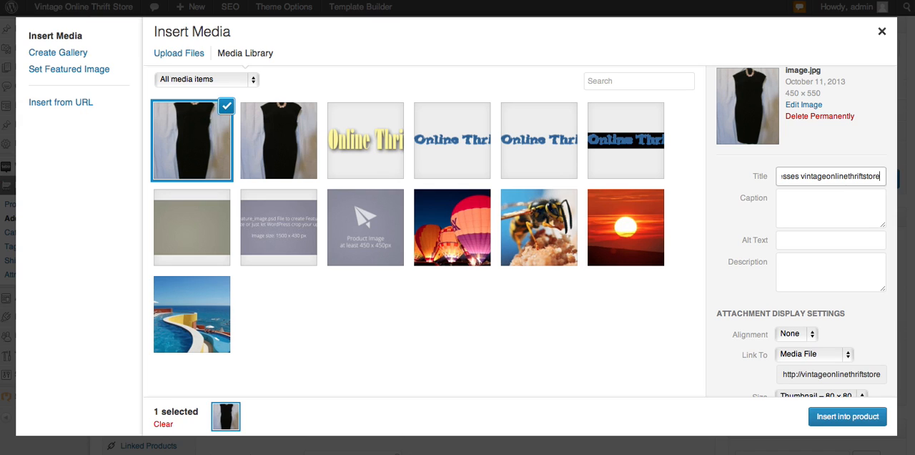
{"action": "left_click", "coordinate": [826, 177]}
{"action": "left_click_drag", "start_coordinate": [827, 177], "coordinate": [850, 178]}
{"action": "key", "text": "BackSpace"}
{"action": "left_click", "coordinate": [864, 176]}
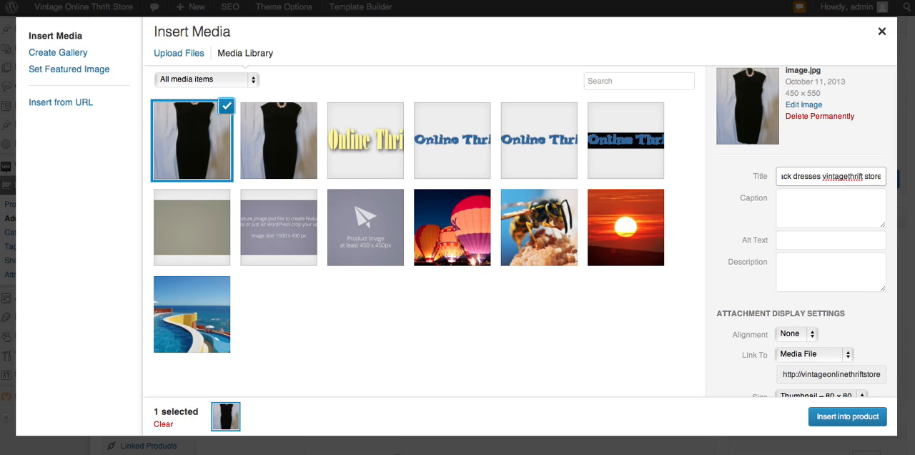
{"action": "left_click", "coordinate": [848, 176]}
Step: Copy the image's full title into its alt text
{"action": "left_click_drag", "start_coordinate": [796, 176], "coordinate": [747, 174]}
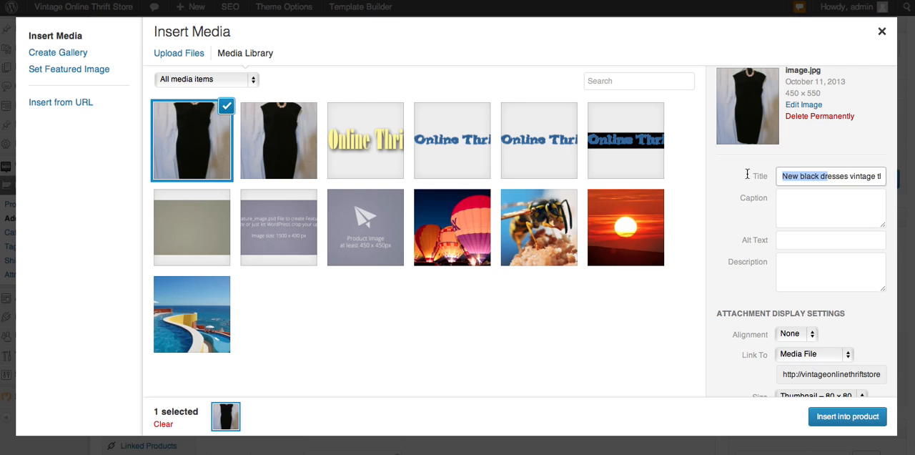
{"action": "left_click", "coordinate": [781, 175]}
{"action": "left_click_drag", "start_coordinate": [781, 175], "coordinate": [911, 173]}
{"action": "key", "text": "ctrl+c"}
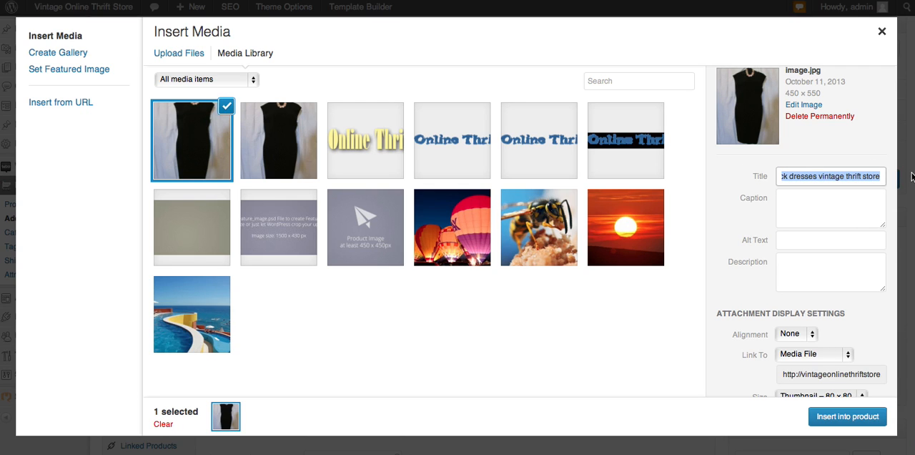
{"action": "left_click", "coordinate": [788, 243]}
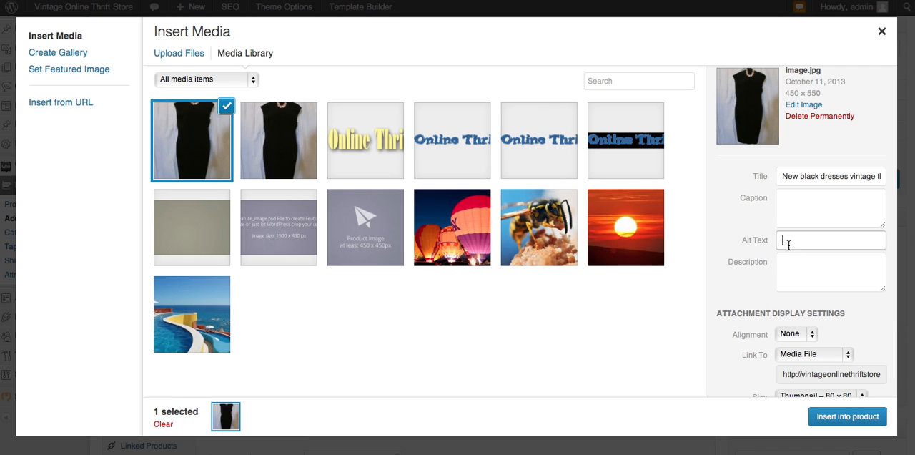
{"action": "key", "text": "ctrl+v"}
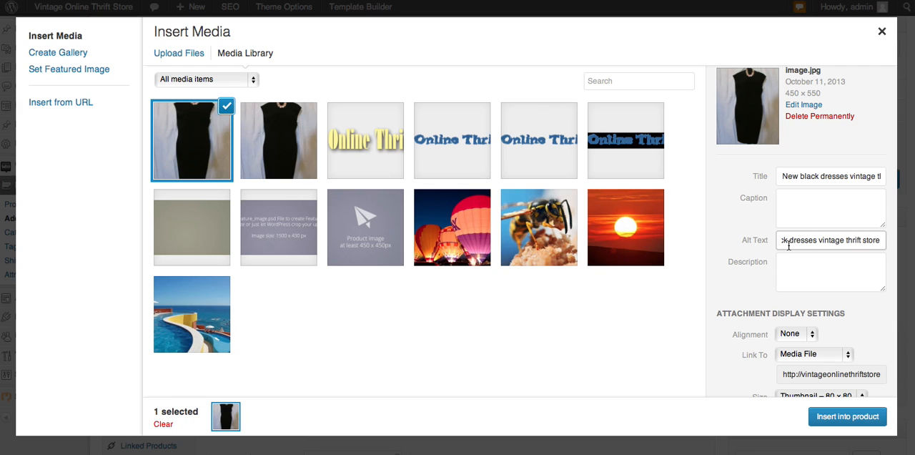
Step: Set the image's display size to Medium – 245 × 300 and insert it into the product description
{"action": "scroll", "coordinate": [729, 329], "scroll_direction": "down", "scroll_amount": 1}
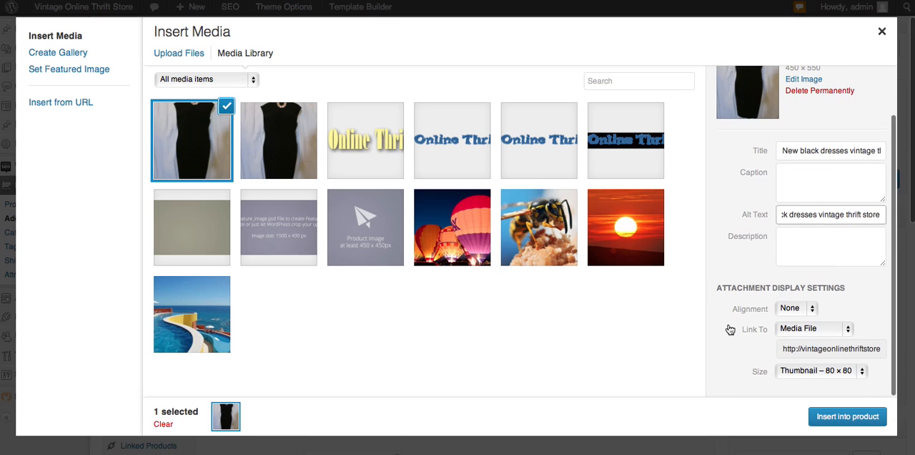
{"action": "left_click", "coordinate": [862, 372]}
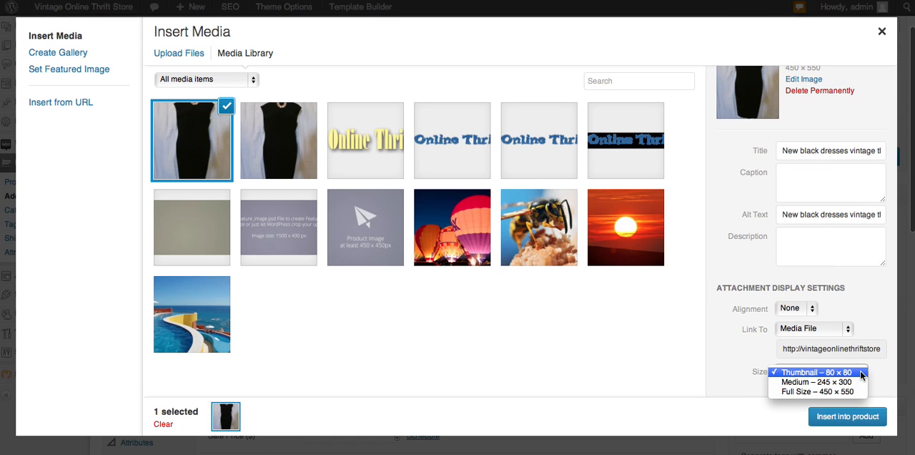
{"action": "left_click", "coordinate": [850, 382]}
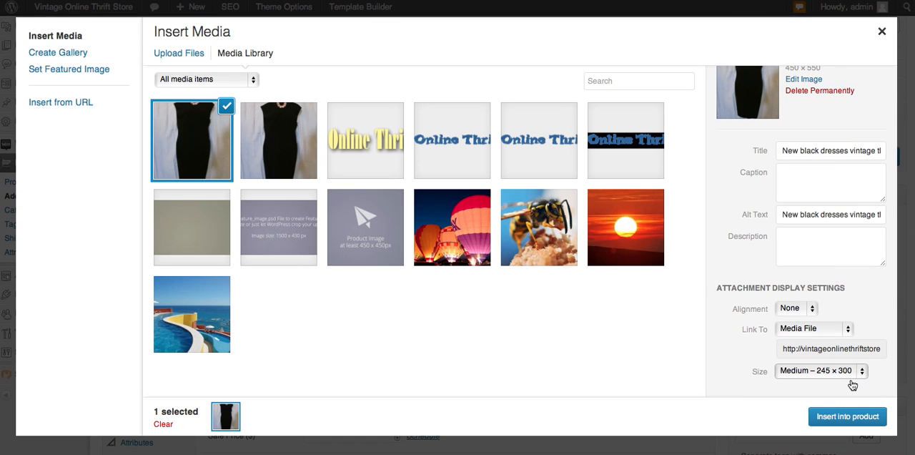
{"action": "left_click", "coordinate": [842, 418]}
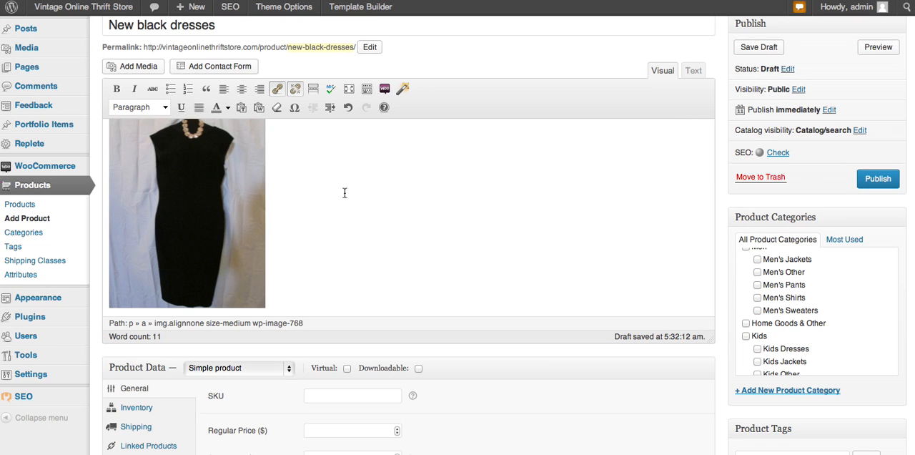
{"action": "scroll", "coordinate": [439, 205], "scroll_direction": "up", "scroll_amount": 3}
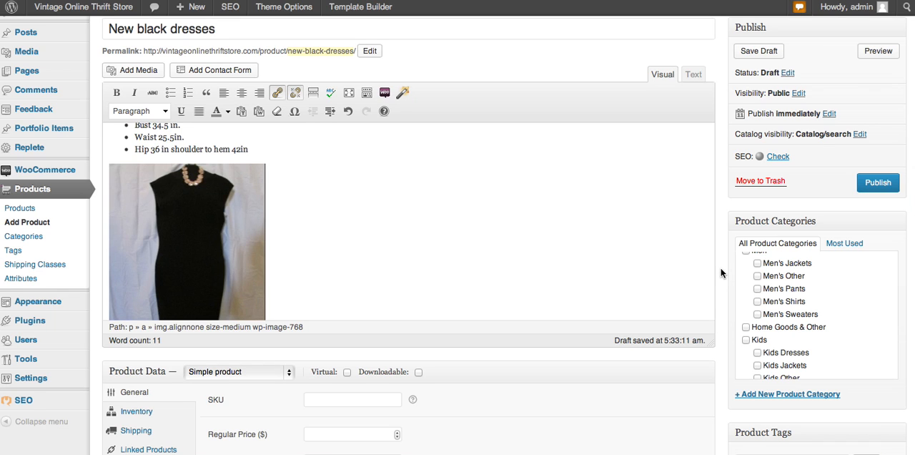
Step: Set the newly uploaded 450 × 550 black dress image as the product's featured image
{"action": "scroll", "coordinate": [720, 273], "scroll_direction": "down", "scroll_amount": 5}
{"action": "scroll", "coordinate": [721, 273], "scroll_direction": "down", "scroll_amount": 2}
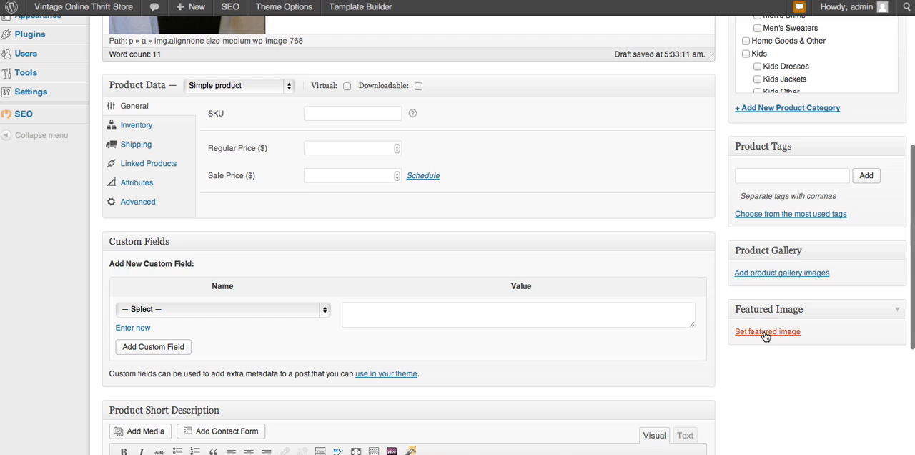
{"action": "left_click", "coordinate": [765, 333]}
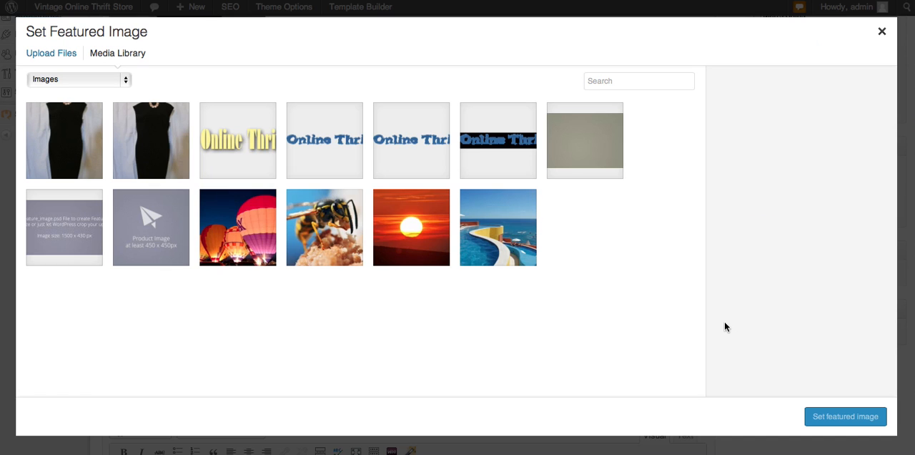
{"action": "left_click", "coordinate": [156, 137]}
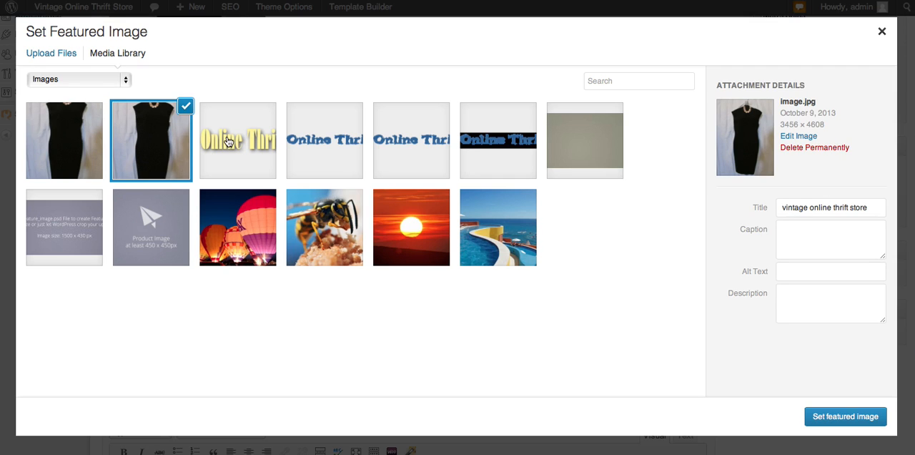
{"action": "left_click", "coordinate": [80, 125]}
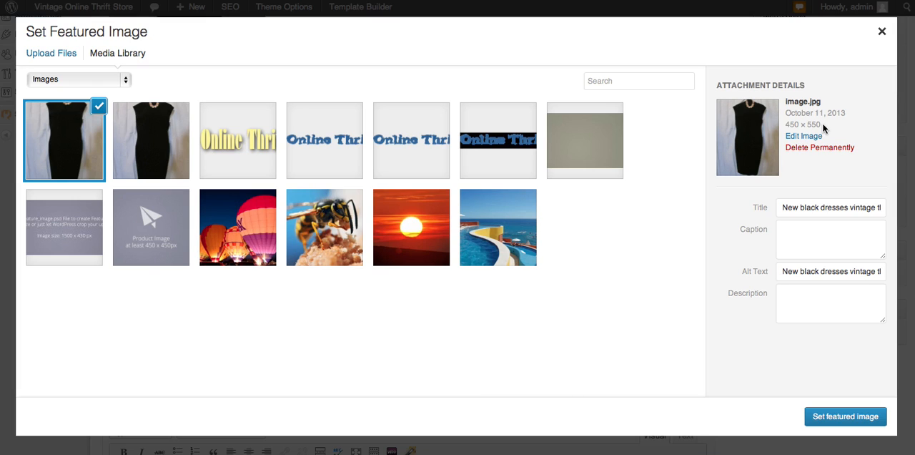
{"action": "left_click_drag", "start_coordinate": [822, 122], "coordinate": [806, 125]}
{"action": "left_click", "coordinate": [808, 125]}
{"action": "left_click_drag", "start_coordinate": [807, 125], "coordinate": [820, 124]}
{"action": "left_click", "coordinate": [818, 124]}
{"action": "left_click", "coordinate": [837, 418]}
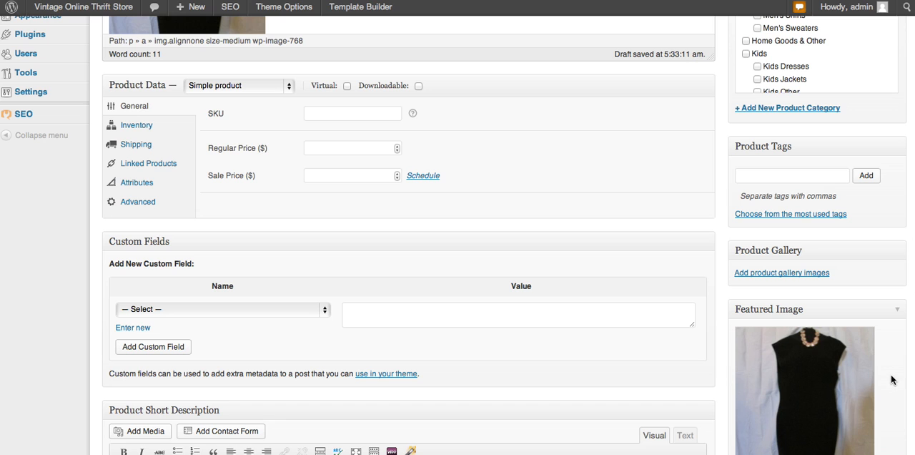
{"action": "scroll", "coordinate": [891, 375], "scroll_direction": "down", "scroll_amount": 3}
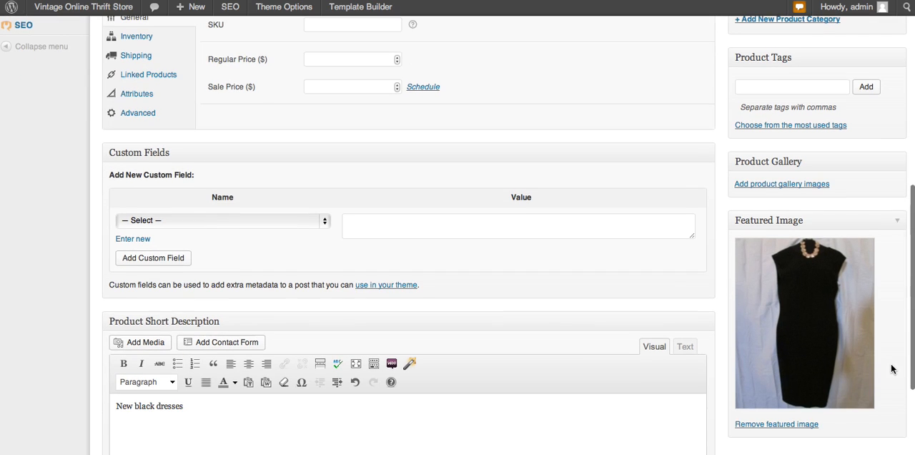
Step: Assign the product to the categories Women, Women's Dresses and Women's Other
{"action": "scroll", "coordinate": [890, 368], "scroll_direction": "up", "scroll_amount": 3}
{"action": "scroll", "coordinate": [891, 369], "scroll_direction": "up", "scroll_amount": 5}
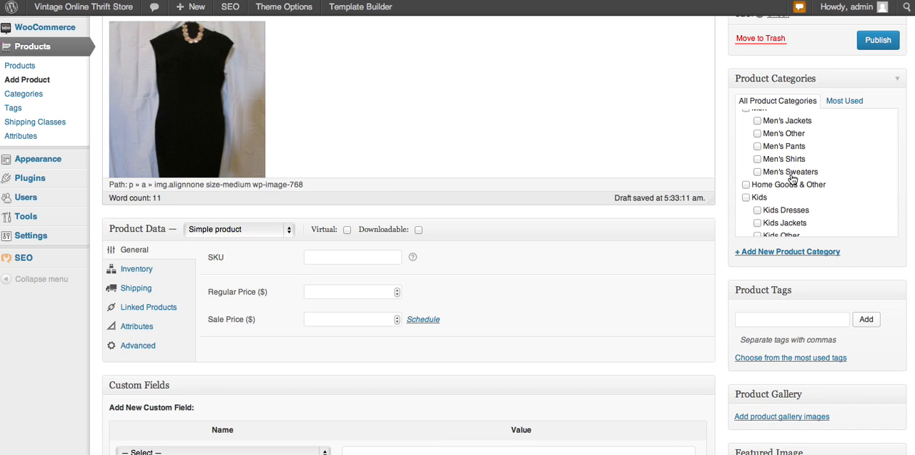
{"action": "scroll", "coordinate": [791, 179], "scroll_direction": "up", "scroll_amount": 3}
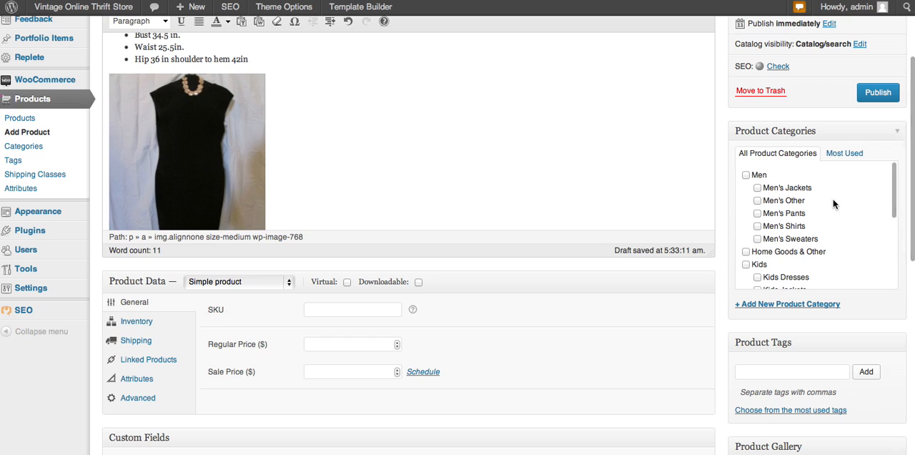
{"action": "scroll", "coordinate": [833, 204], "scroll_direction": "down", "scroll_amount": 5}
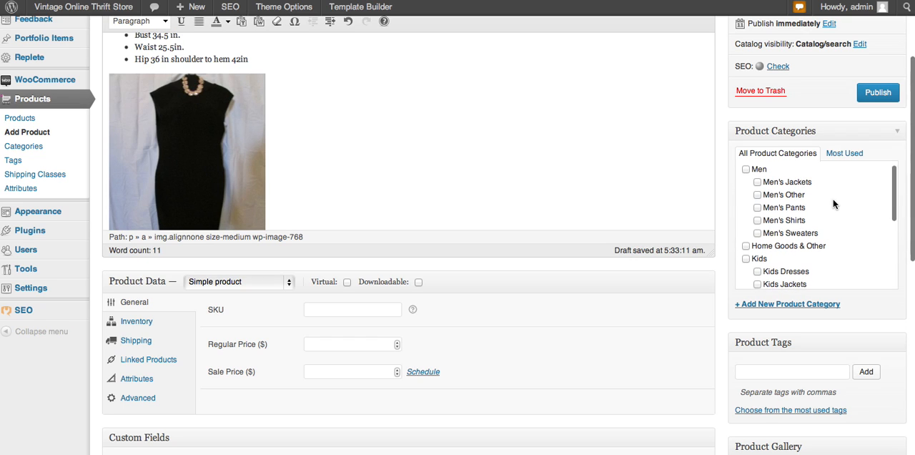
{"action": "scroll", "coordinate": [833, 204], "scroll_direction": "down", "scroll_amount": 3}
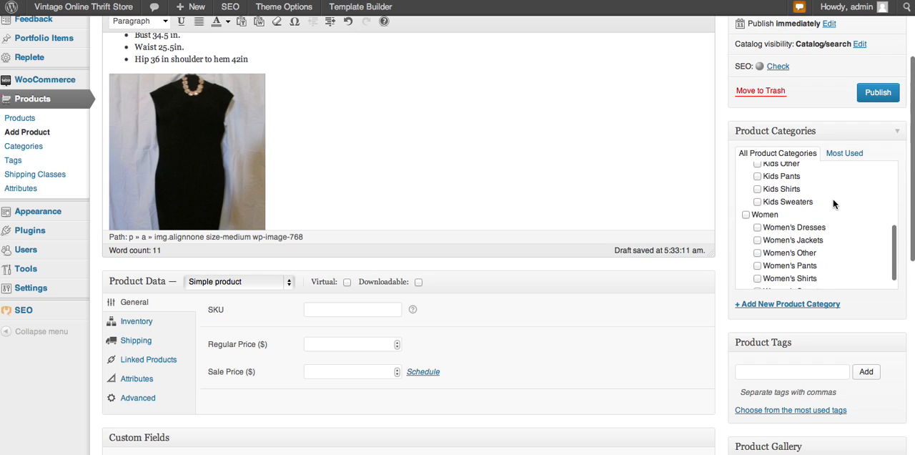
{"action": "left_click", "coordinate": [746, 215]}
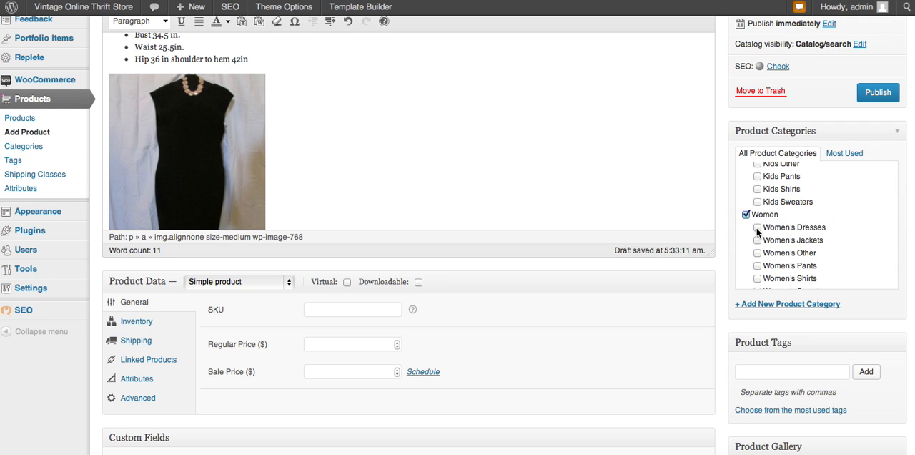
{"action": "left_click", "coordinate": [757, 228]}
{"action": "left_click", "coordinate": [757, 254]}
{"action": "scroll", "coordinate": [846, 251], "scroll_direction": "down", "scroll_amount": 3}
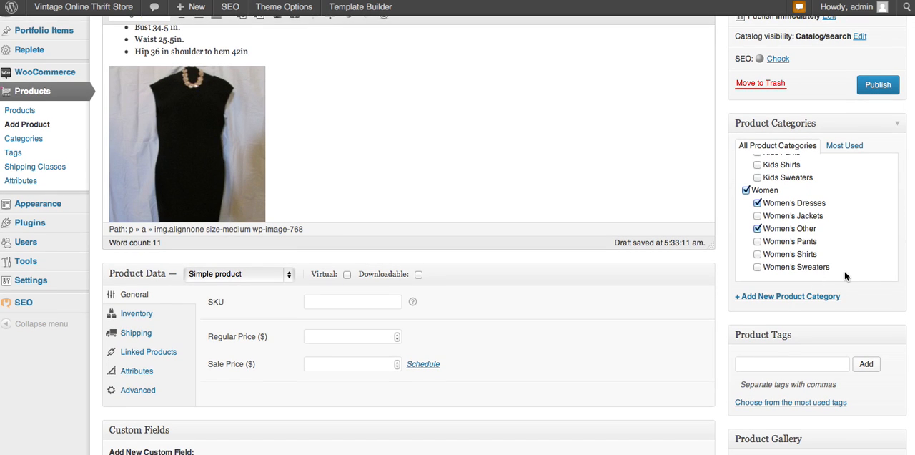
Step: Review the new product's description, categories, tags and product data sections
{"action": "scroll", "coordinate": [844, 270], "scroll_direction": "down", "scroll_amount": 3}
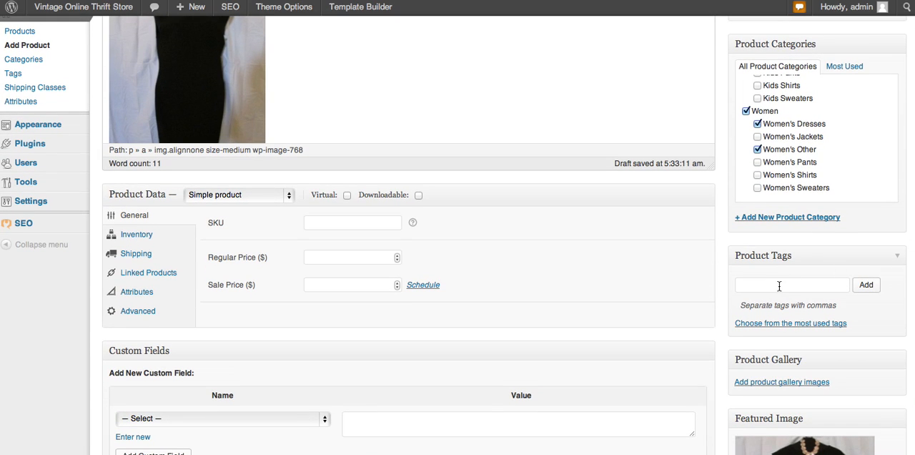
{"action": "scroll", "coordinate": [780, 278], "scroll_direction": "up", "scroll_amount": 5}
{"action": "scroll", "coordinate": [781, 278], "scroll_direction": "down", "scroll_amount": 4}
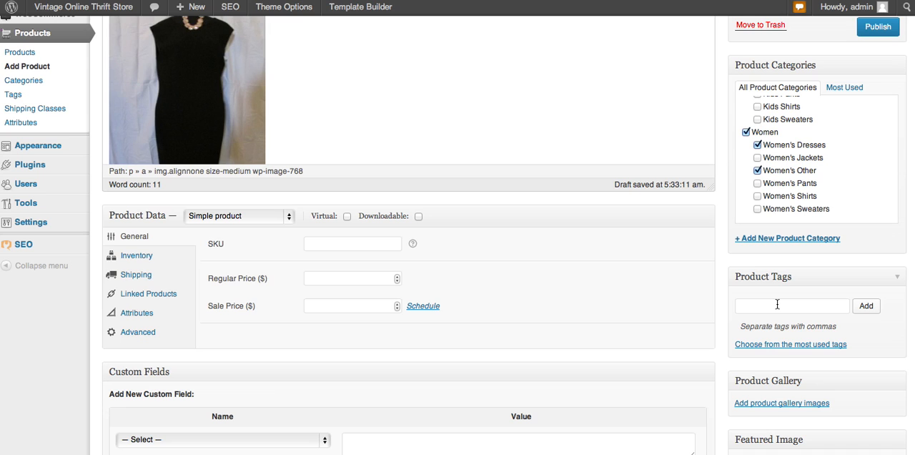
{"action": "scroll", "coordinate": [777, 304], "scroll_direction": "down", "scroll_amount": 2}
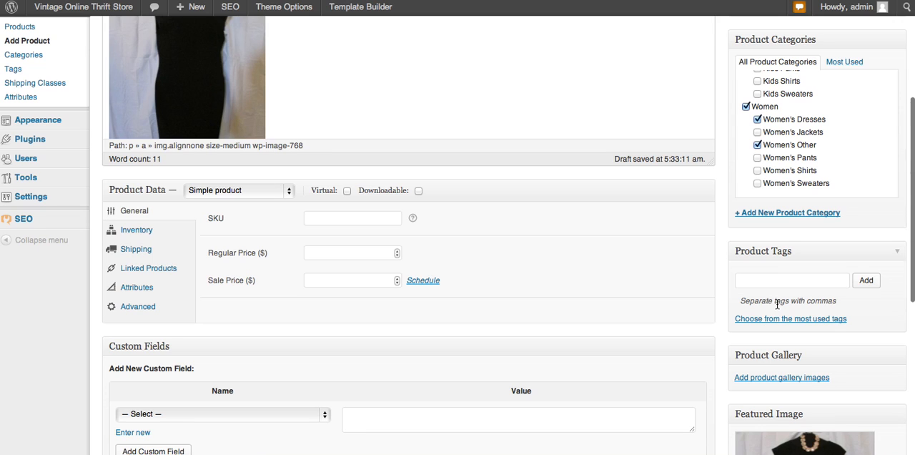
{"action": "scroll", "coordinate": [776, 304], "scroll_direction": "down", "scroll_amount": 1}
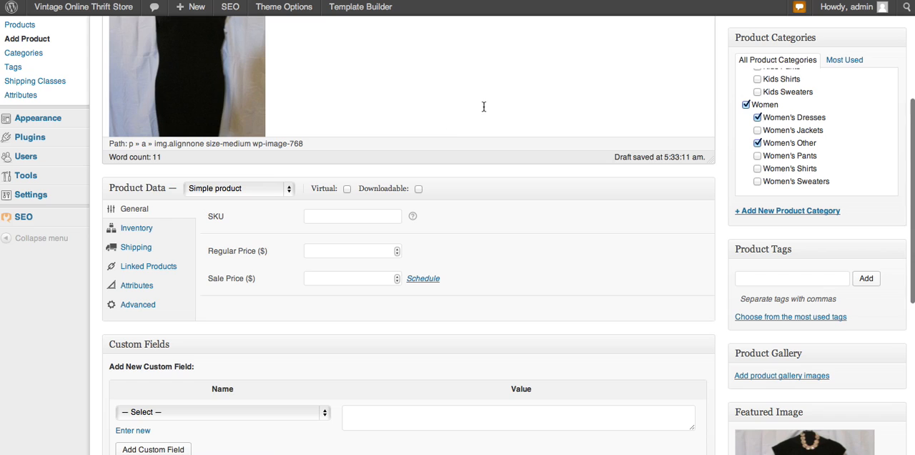
{"action": "scroll", "coordinate": [484, 110], "scroll_direction": "up", "scroll_amount": 6}
{"action": "scroll", "coordinate": [484, 115], "scroll_direction": "down", "scroll_amount": 1}
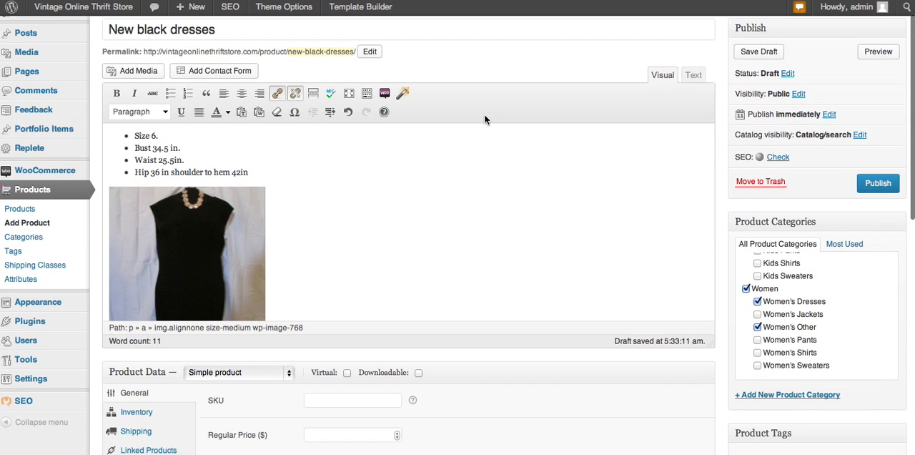
{"action": "scroll", "coordinate": [474, 268], "scroll_direction": "down", "scroll_amount": 5}
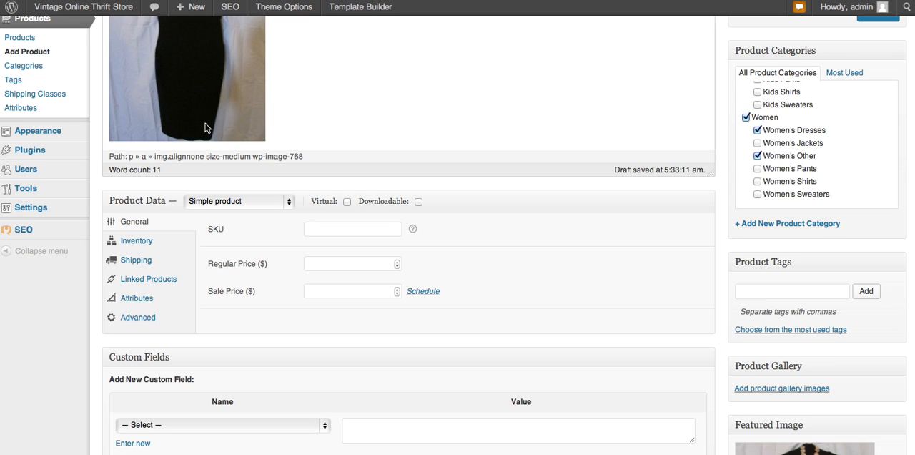
{"action": "left_click", "coordinate": [314, 265]}
{"action": "type", "text": "24"}
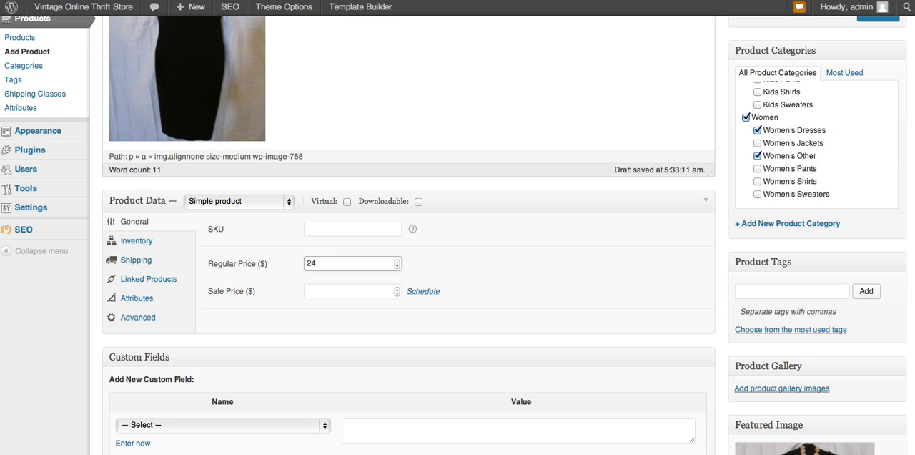
{"action": "type", "text": ".99"}
{"action": "key", "text": "BackSpace"}
{"action": "key", "text": "BackSpace"}
{"action": "key", "text": "BackSpace"}
Step: Set the product's regular price to $35 and its sale price to $24
{"action": "left_click_drag", "start_coordinate": [316, 263], "coordinate": [295, 263]}
{"action": "type", "text": "35"}
{"action": "left_click", "coordinate": [313, 290]}
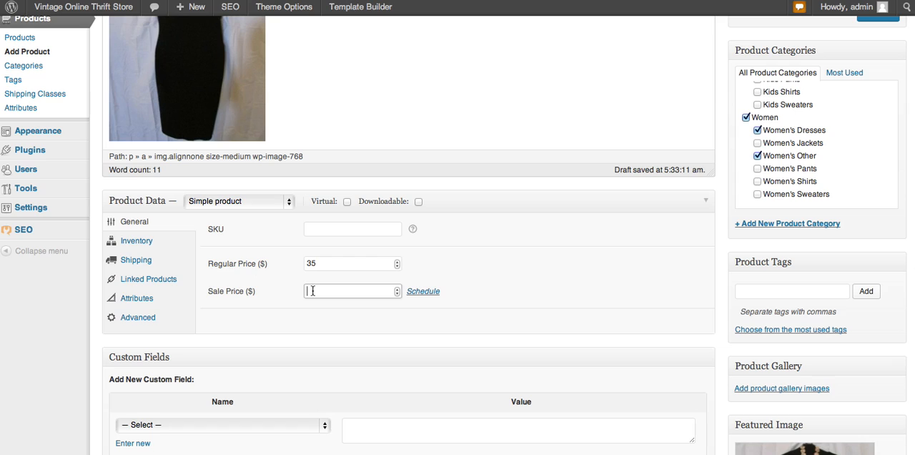
{"action": "type", "text": "24"}
{"action": "left_click", "coordinate": [314, 290]}
{"action": "left_click_drag", "start_coordinate": [321, 290], "coordinate": [302, 292]}
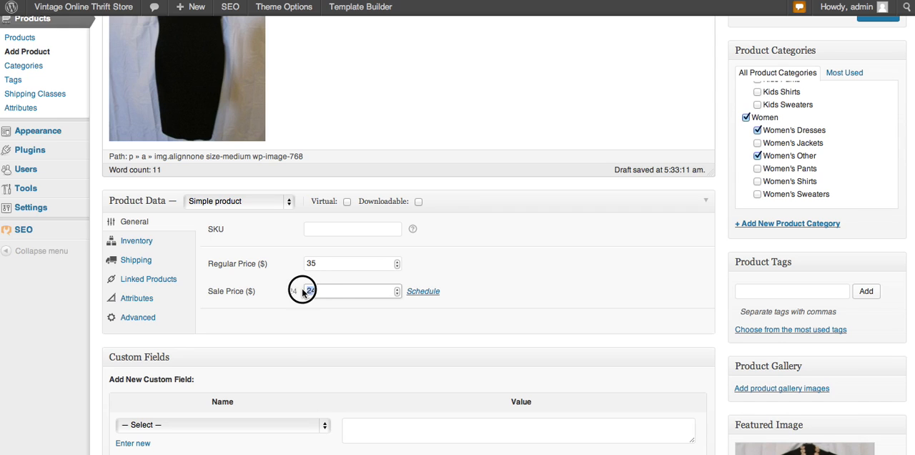
{"action": "left_click", "coordinate": [325, 229]}
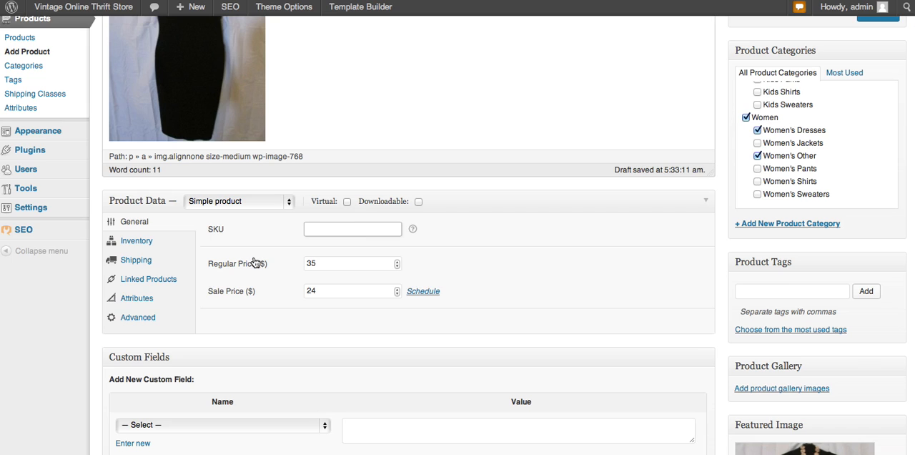
Step: Enable stock management for the product and set its stock quantity to 1
{"action": "left_click", "coordinate": [140, 244]}
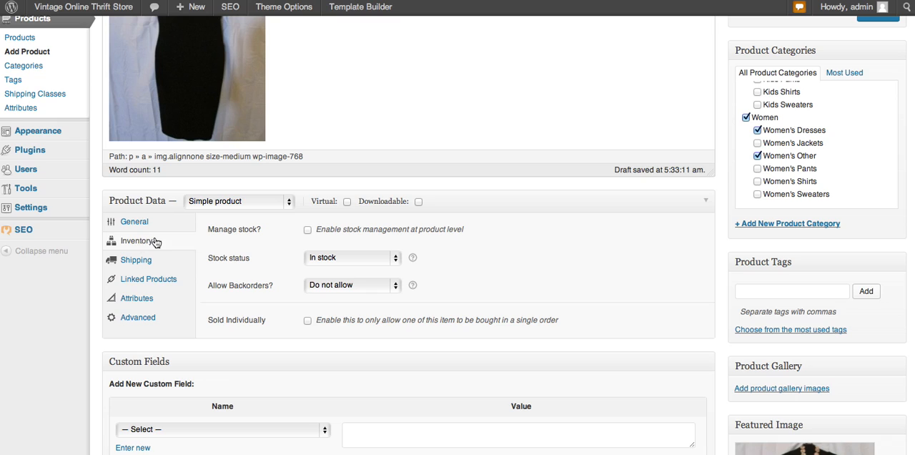
{"action": "left_click", "coordinate": [307, 230]}
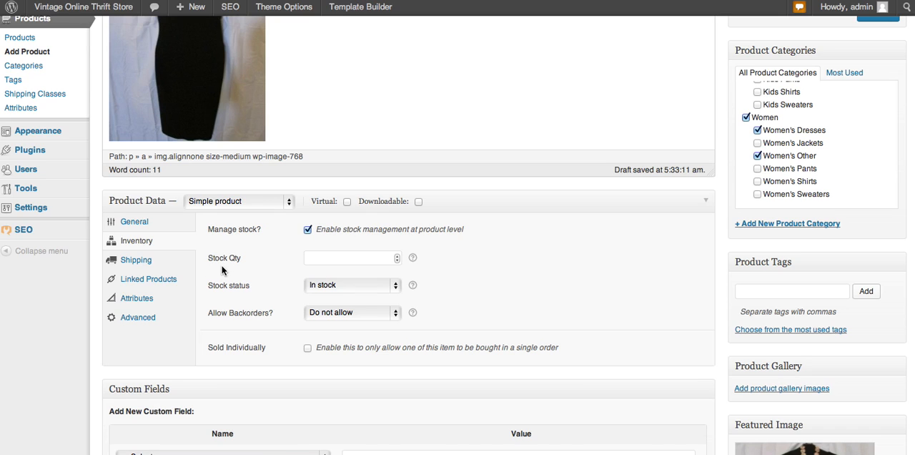
{"action": "left_click", "coordinate": [316, 259]}
{"action": "type", "text": "1"}
{"action": "left_click", "coordinate": [130, 263]}
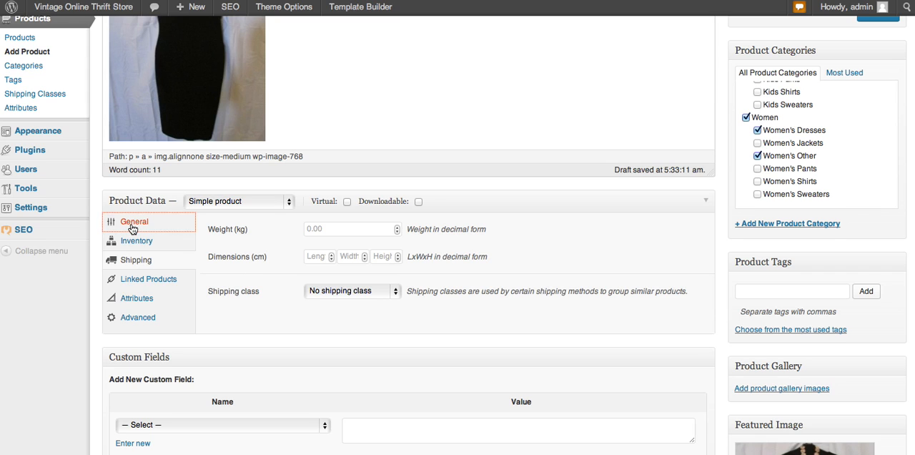
{"action": "left_click", "coordinate": [133, 227]}
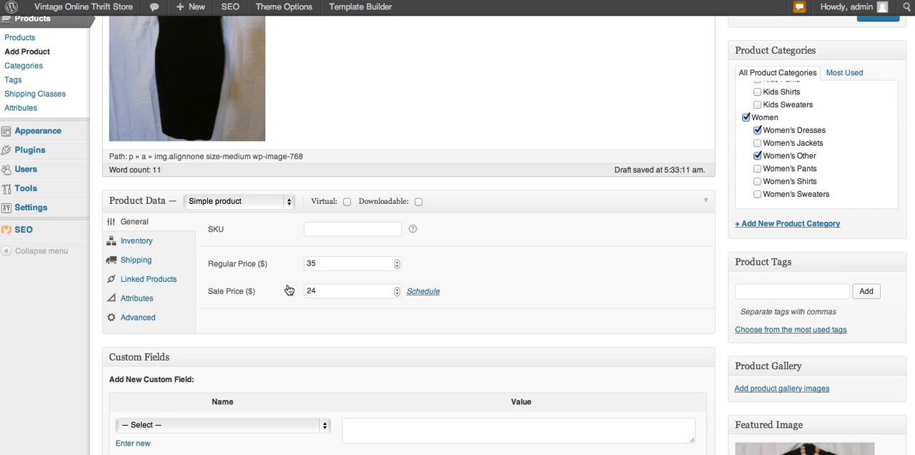
{"action": "left_click", "coordinate": [316, 291]}
{"action": "key", "text": "BackSpace"}
{"action": "type", "text": "8"}
{"action": "key", "text": "BackSpace"}
{"action": "key", "text": "BackSpace"}
{"action": "type", "text": "24"}
{"action": "left_click", "coordinate": [143, 264]}
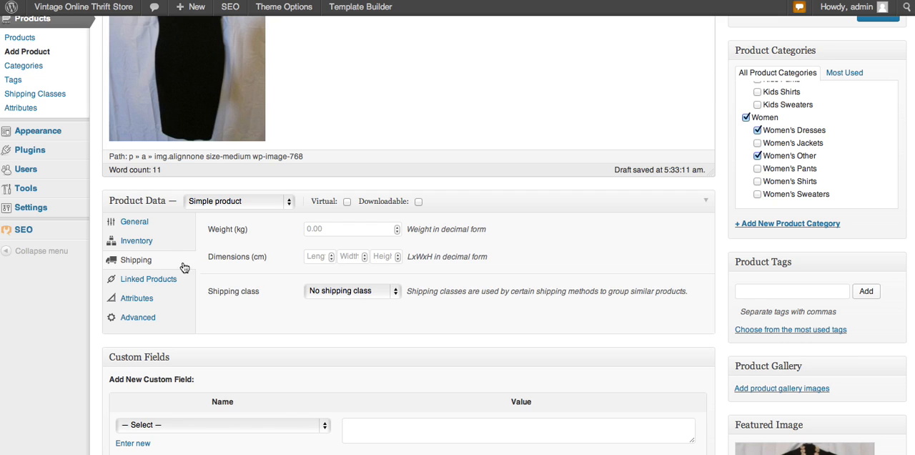
{"action": "left_click", "coordinate": [136, 226]}
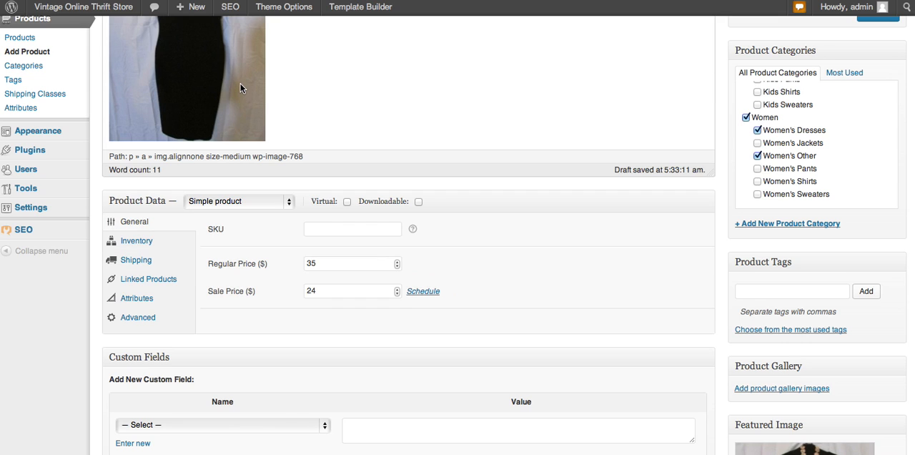
Step: Set the product's sale price to $28
{"action": "scroll", "coordinate": [306, 83], "scroll_direction": "up", "scroll_amount": 1}
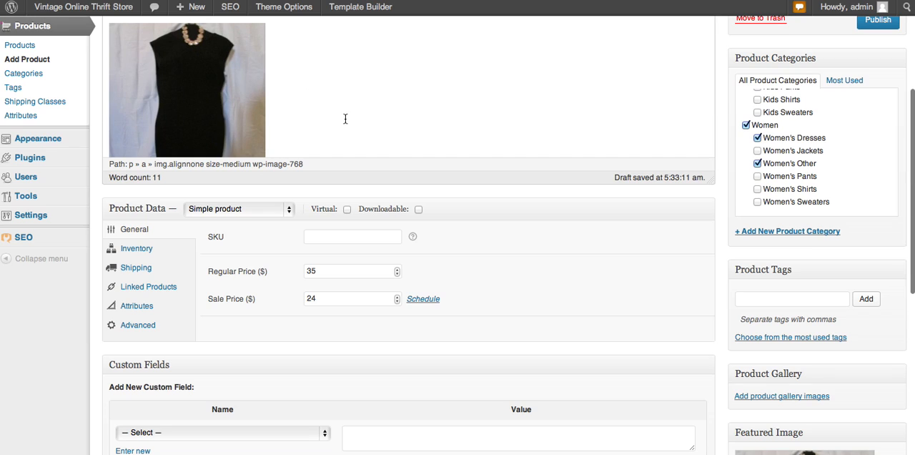
{"action": "left_click", "coordinate": [312, 298]}
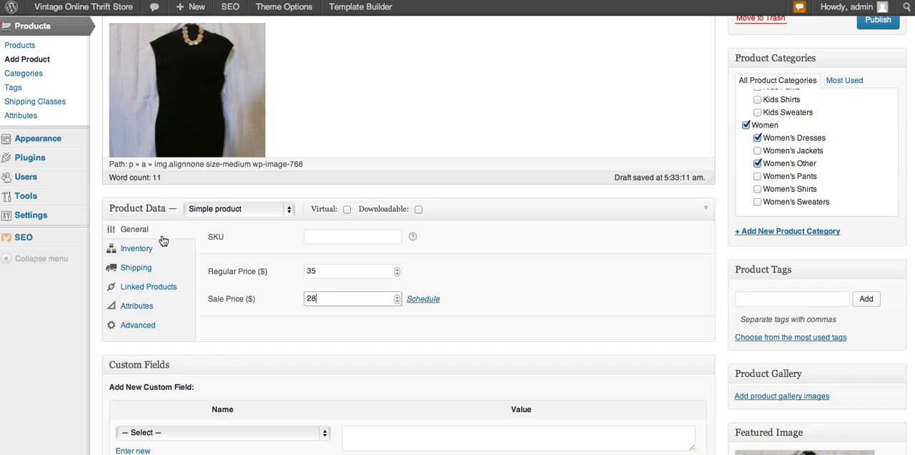
{"action": "double_click", "coordinate": [313, 300]}
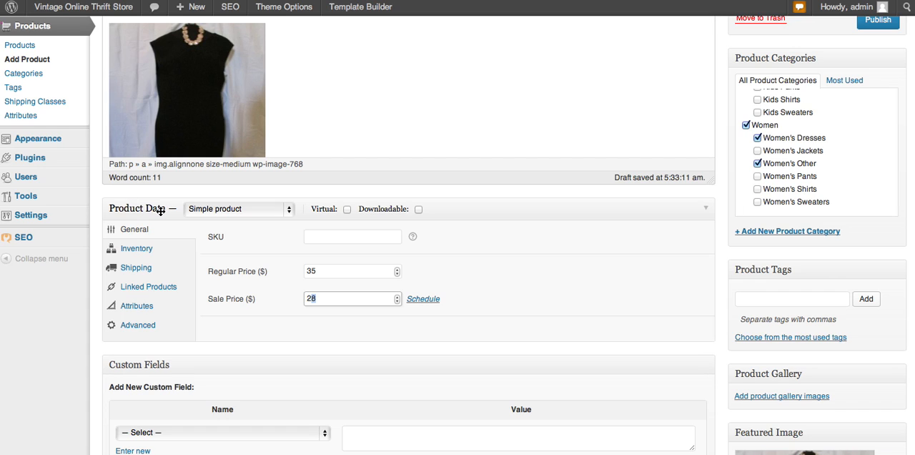
{"action": "left_click", "coordinate": [132, 233]}
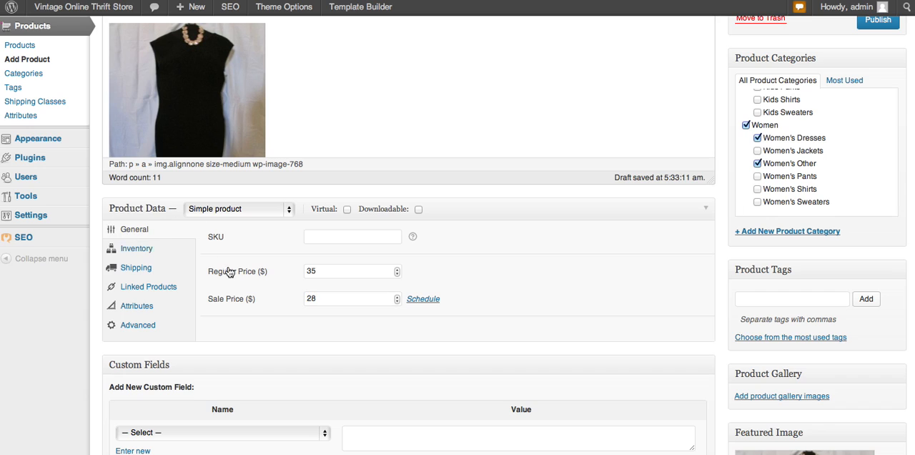
{"action": "left_click", "coordinate": [316, 269]}
{"action": "left_click_drag", "start_coordinate": [316, 270], "coordinate": [306, 269]}
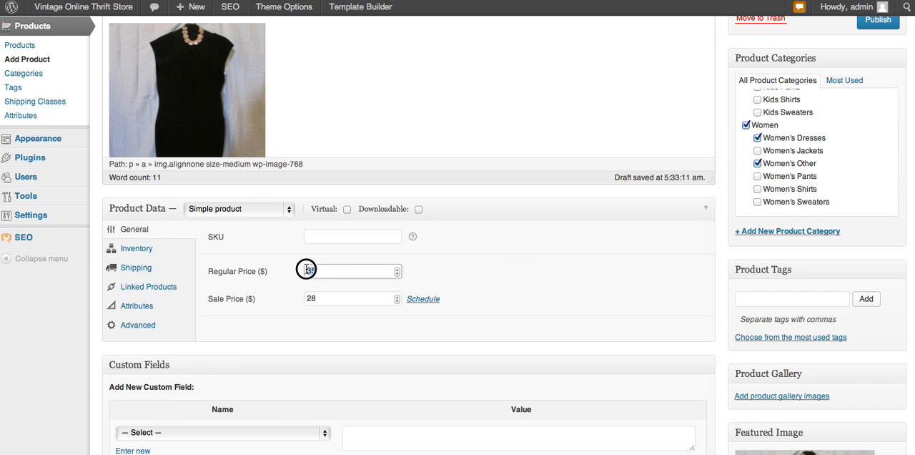
{"action": "left_click_drag", "start_coordinate": [326, 298], "coordinate": [302, 299]}
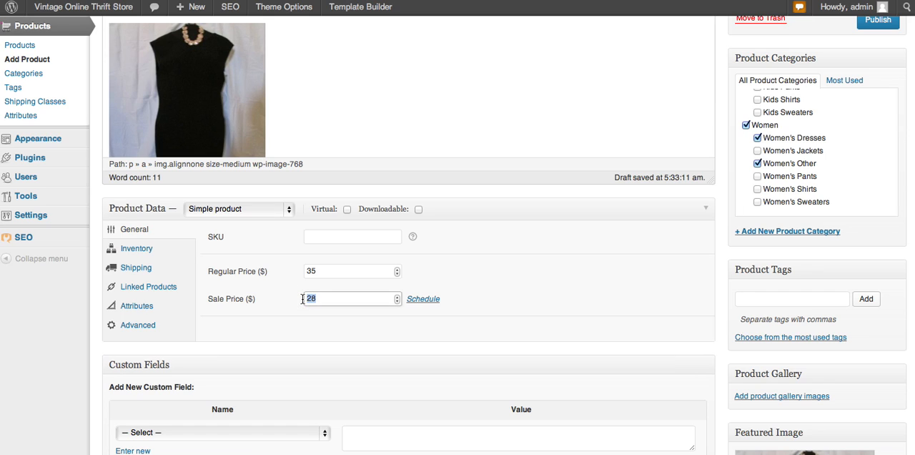
{"action": "left_click_drag", "start_coordinate": [318, 271], "coordinate": [299, 269]}
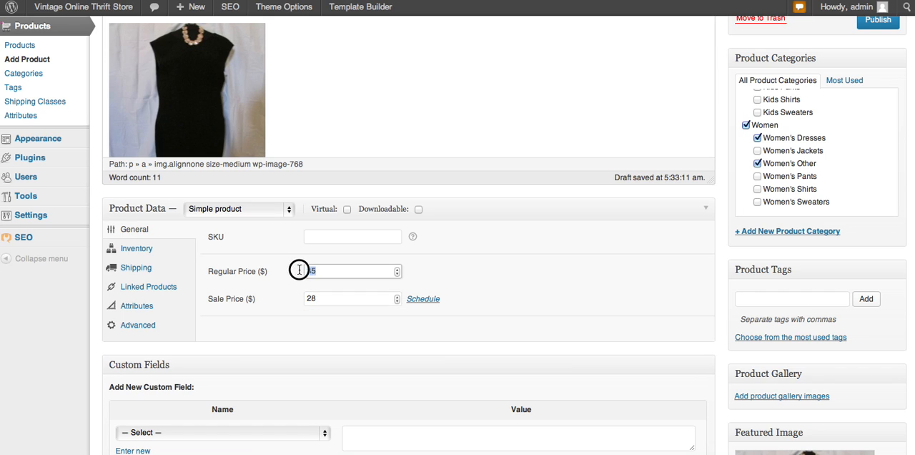
{"action": "left_click_drag", "start_coordinate": [328, 299], "coordinate": [302, 300]}
{"action": "key", "text": "BackSpace"}
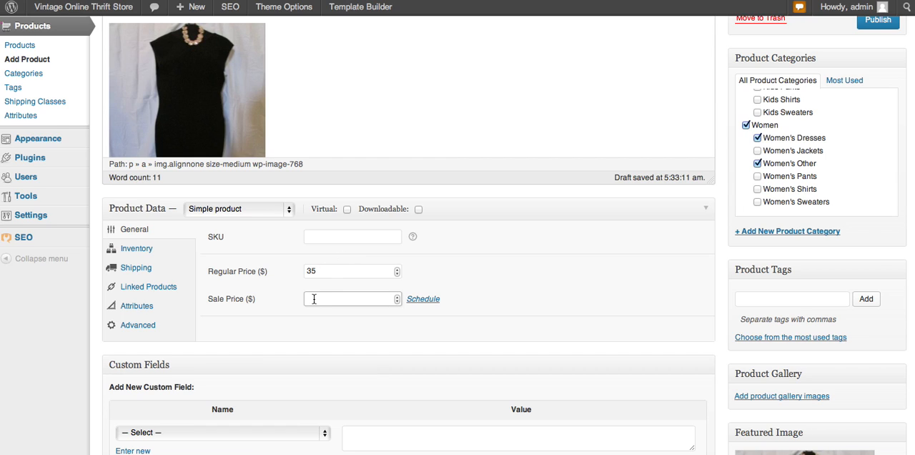
{"action": "type", "text": "28"}
Step: Re-enter 1 as the product's stock quantity and leave the stock status at In stock
{"action": "left_click", "coordinate": [140, 251]}
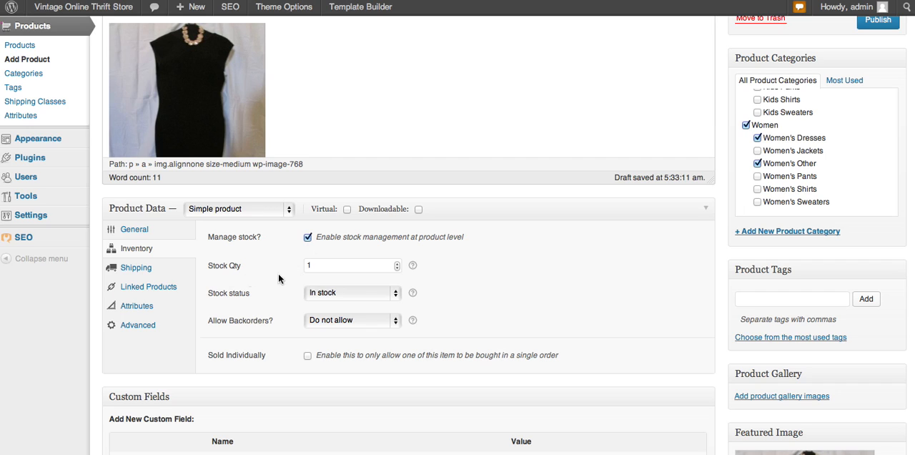
{"action": "left_click", "coordinate": [317, 266]}
{"action": "key", "text": "BackSpace"}
{"action": "type", "text": "1"}
{"action": "left_click", "coordinate": [330, 295]}
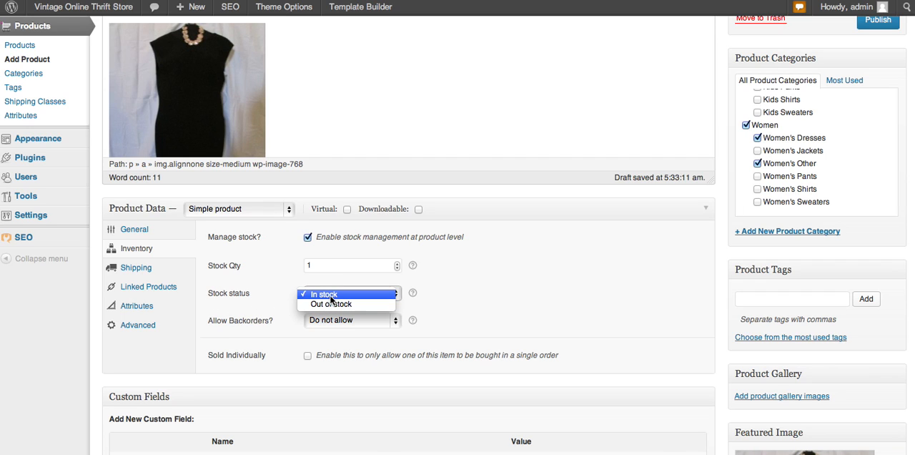
{"action": "left_click", "coordinate": [271, 274]}
Step: Look through the product's shipping, linked products, attributes and advanced settings
{"action": "left_click", "coordinate": [124, 273]}
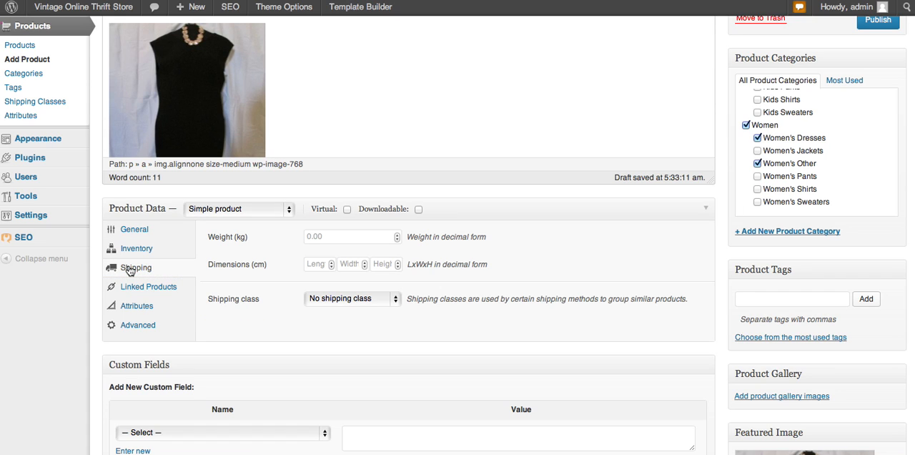
{"action": "left_click", "coordinate": [153, 289]}
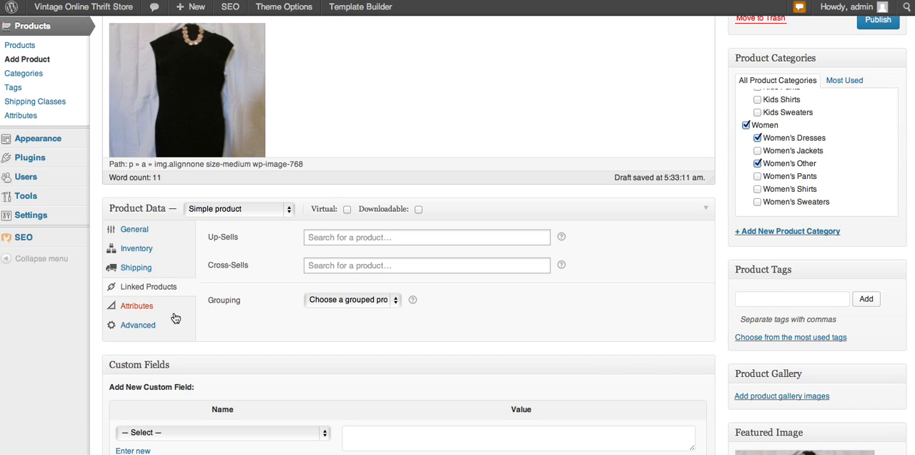
{"action": "left_click", "coordinate": [151, 309]}
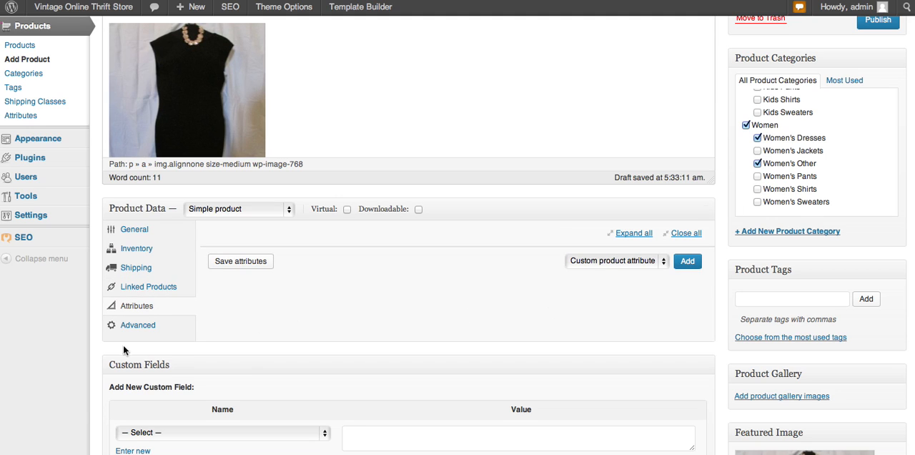
{"action": "left_click", "coordinate": [140, 326]}
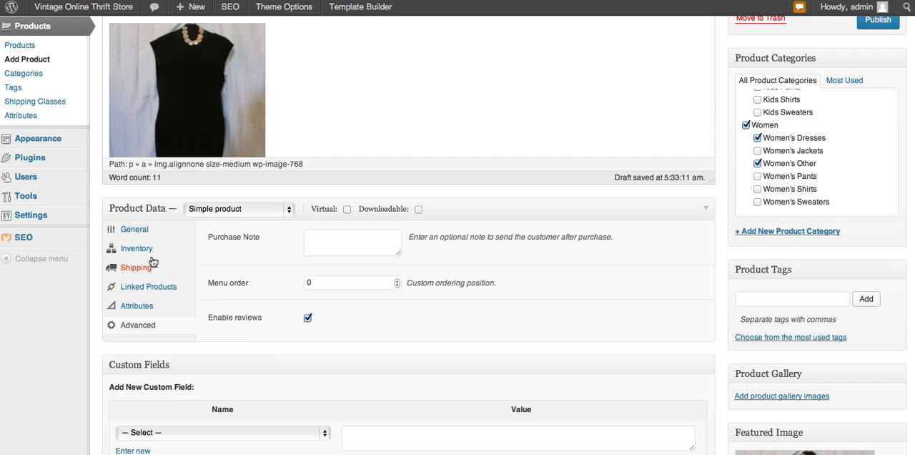
{"action": "left_click", "coordinate": [132, 231]}
{"action": "left_click", "coordinate": [136, 248]}
{"action": "left_click", "coordinate": [137, 267]}
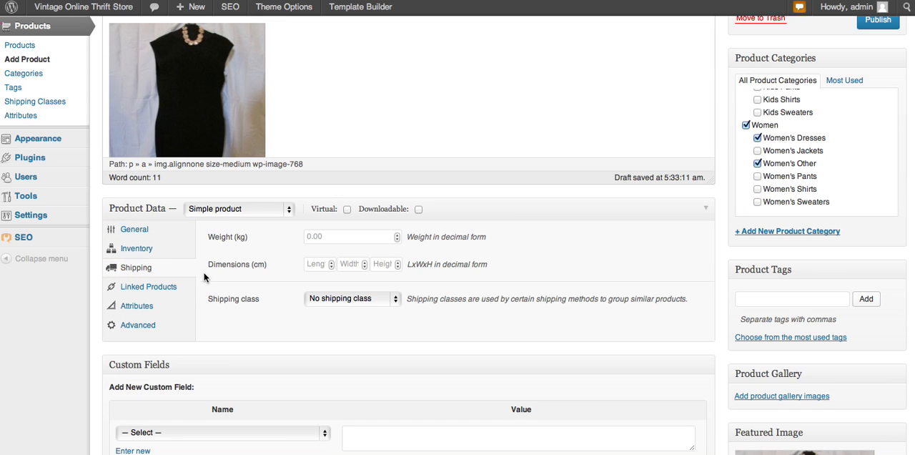
Step: Check the whole product entry, including the main description, short description and featured image
{"action": "scroll", "coordinate": [352, 148], "scroll_direction": "down", "scroll_amount": 3}
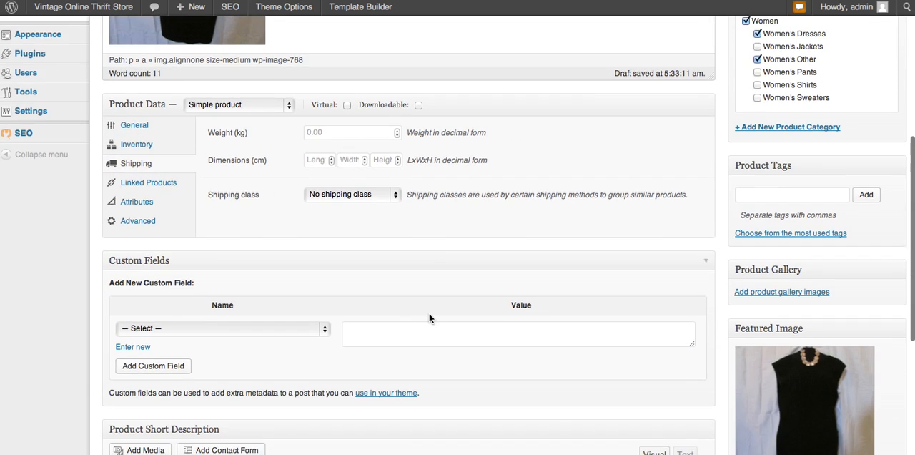
{"action": "scroll", "coordinate": [428, 318], "scroll_direction": "down", "scroll_amount": 5}
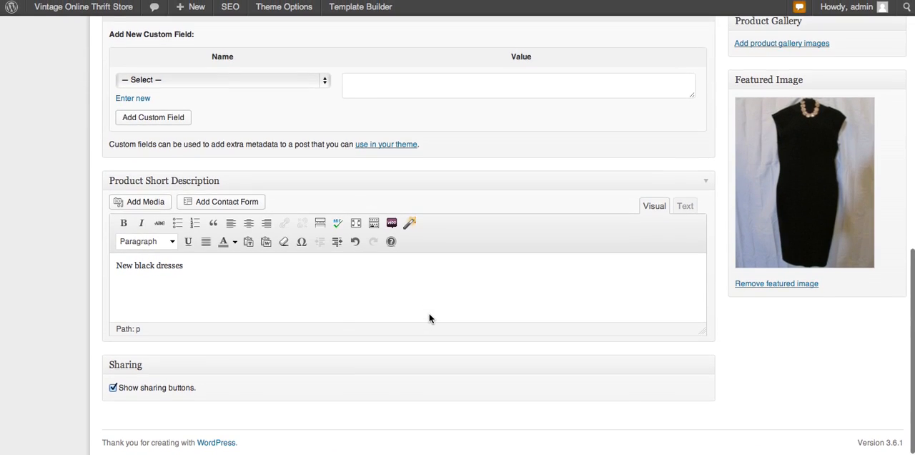
{"action": "scroll", "coordinate": [428, 315], "scroll_direction": "up", "scroll_amount": 15}
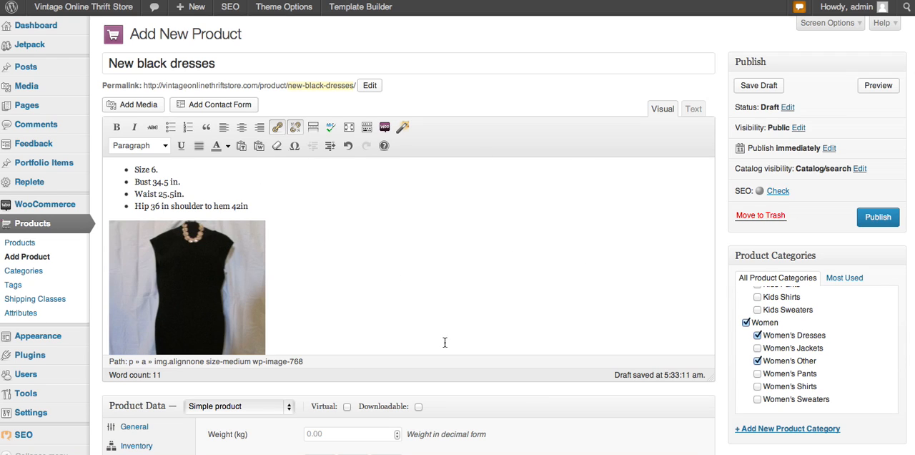
{"action": "scroll", "coordinate": [543, 403], "scroll_direction": "down", "scroll_amount": 10}
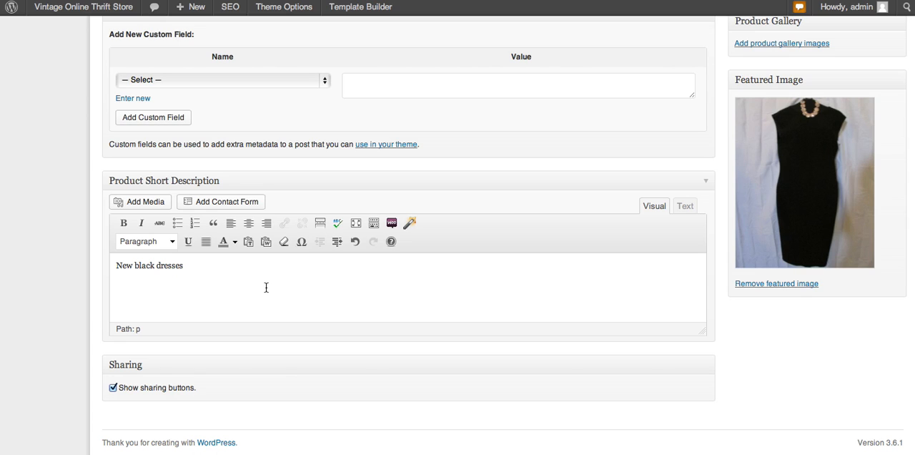
Step: Publish the New black dresses product
{"action": "left_click", "coordinate": [191, 269]}
{"action": "scroll", "coordinate": [639, 287], "scroll_direction": "up", "scroll_amount": 8}
{"action": "scroll", "coordinate": [640, 290], "scroll_direction": "up", "scroll_amount": 4}
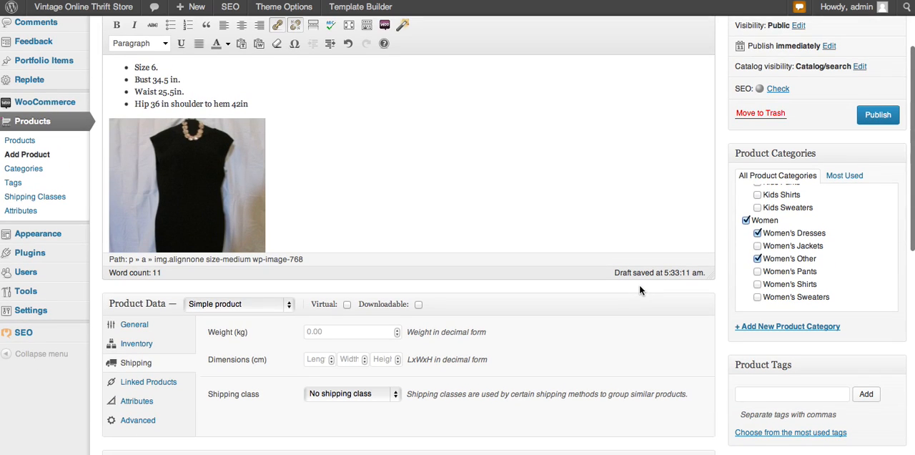
{"action": "scroll", "coordinate": [618, 195], "scroll_direction": "up", "scroll_amount": 3}
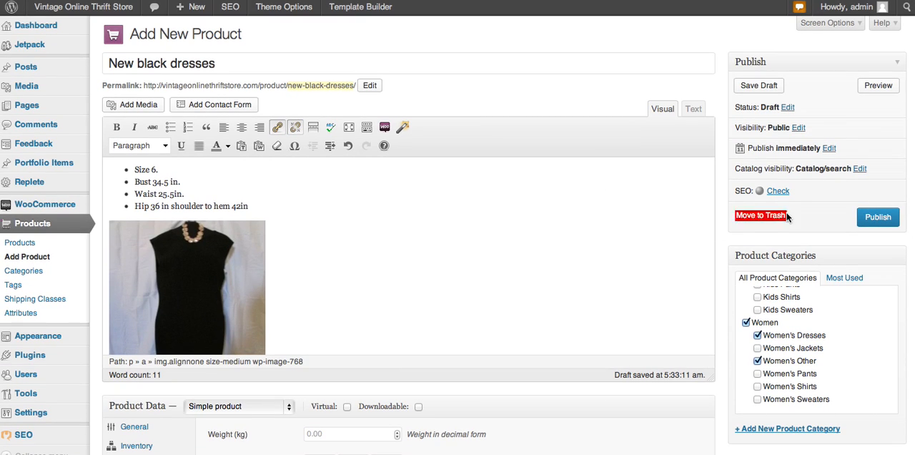
{"action": "left_click", "coordinate": [877, 219]}
{"action": "left_click", "coordinate": [878, 219]}
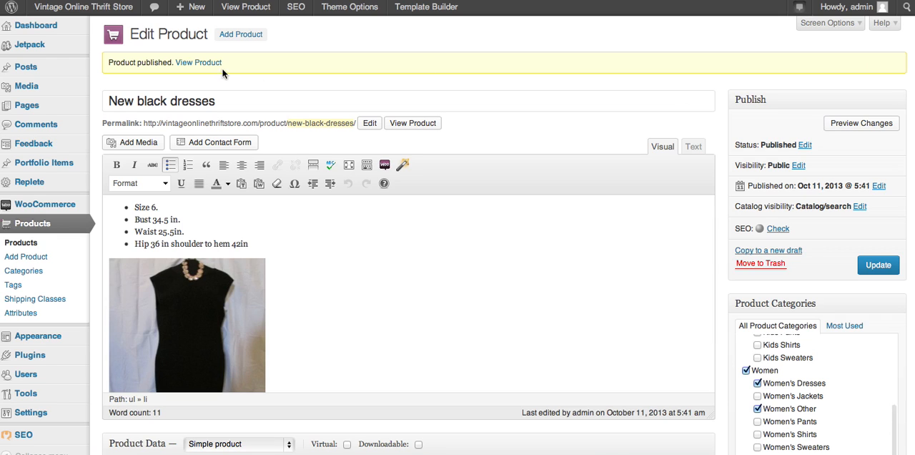
Step: Open the published product's store page and view its featured image enlarged, closing the enlarged view when done
{"action": "left_click", "coordinate": [203, 64]}
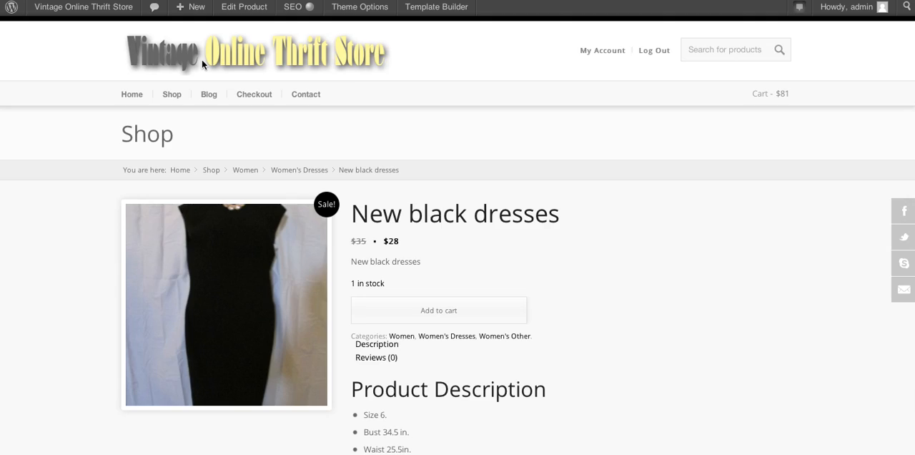
{"action": "scroll", "coordinate": [616, 187], "scroll_direction": "down", "scroll_amount": 10}
{"action": "scroll", "coordinate": [652, 212], "scroll_direction": "up", "scroll_amount": 10}
{"action": "mouse_move", "coordinate": [221, 234]}
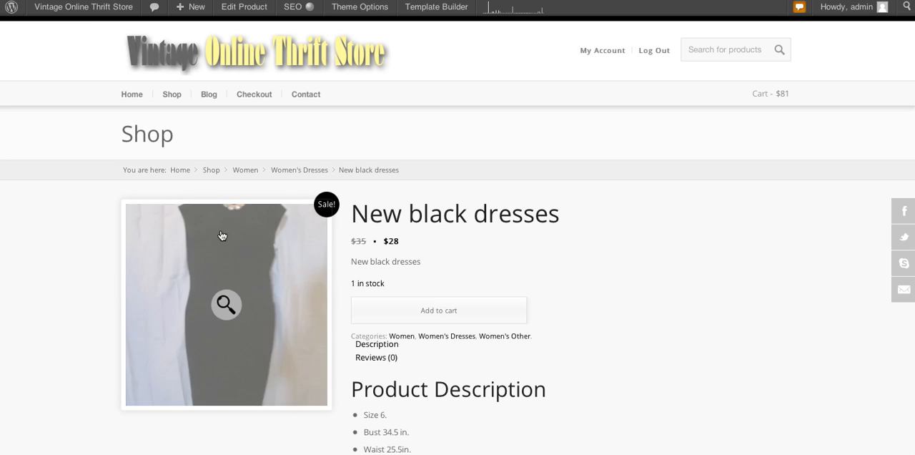
{"action": "left_click", "coordinate": [223, 306]}
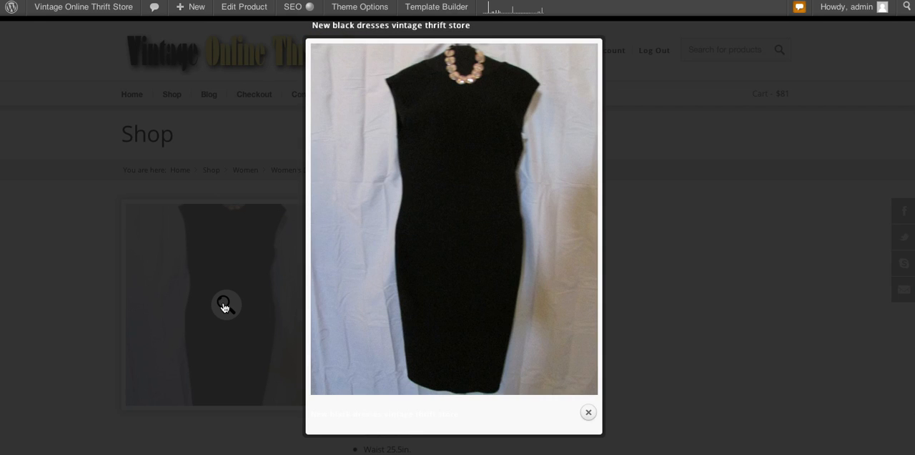
{"action": "left_click", "coordinate": [588, 413]}
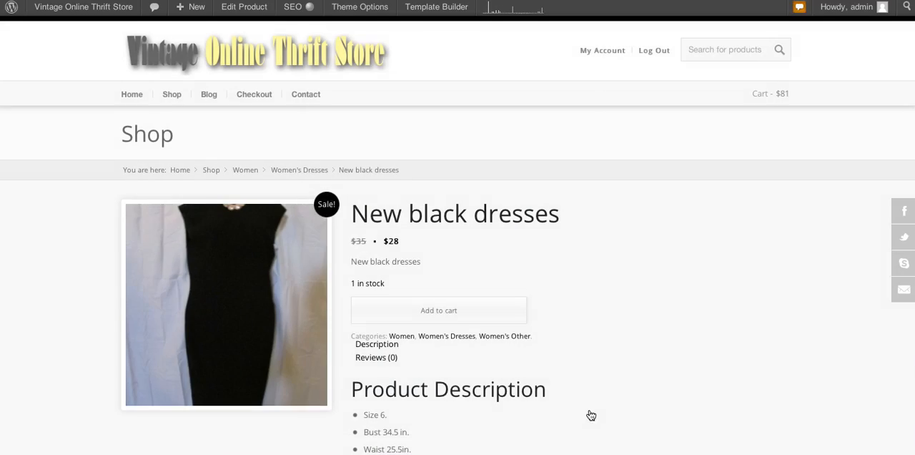
Step: Examine the short description, stock, categories and product description on the store page, including the enlarged description image
{"action": "scroll", "coordinate": [650, 388], "scroll_direction": "down", "scroll_amount": 1}
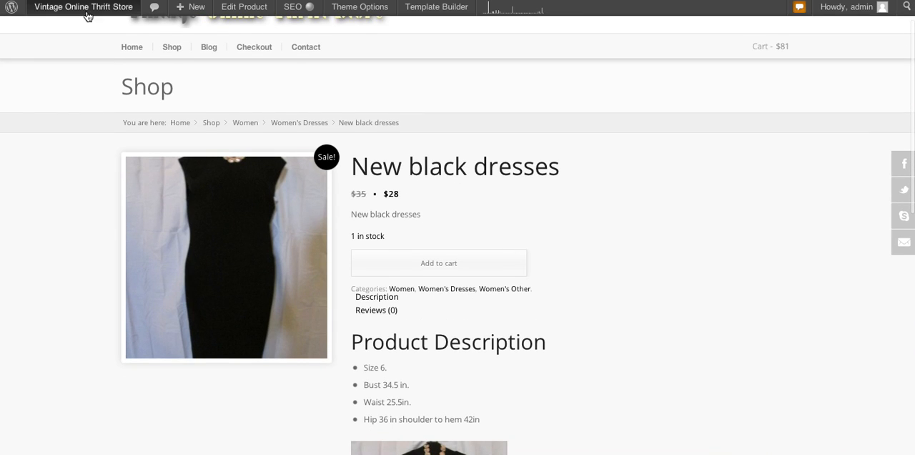
{"action": "left_click", "coordinate": [352, 219]}
{"action": "left_click_drag", "start_coordinate": [352, 219], "coordinate": [405, 219]}
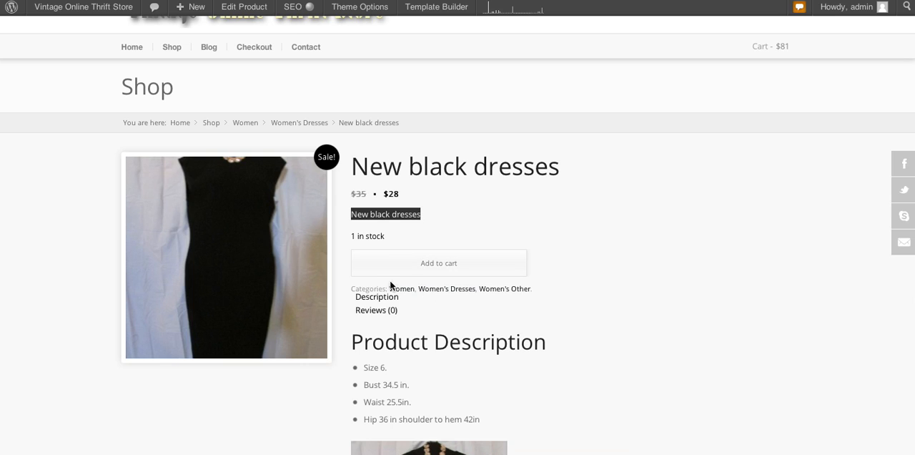
{"action": "scroll", "coordinate": [584, 286], "scroll_direction": "down", "scroll_amount": 3}
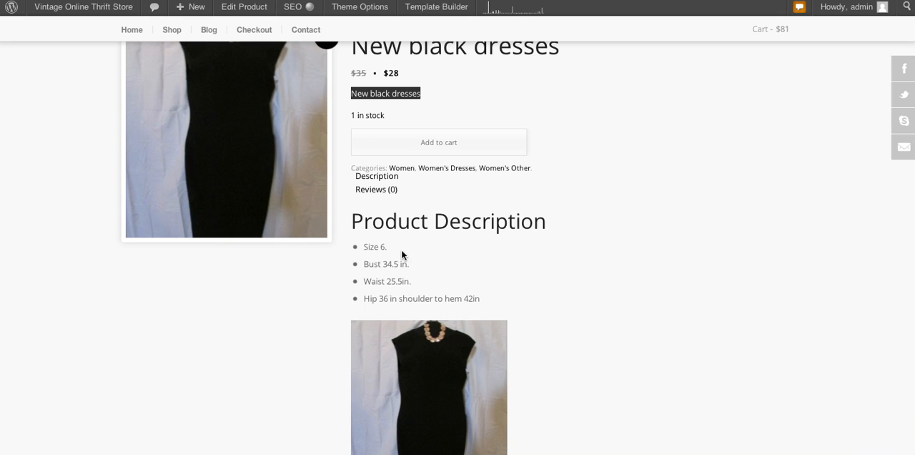
{"action": "scroll", "coordinate": [570, 354], "scroll_direction": "down", "scroll_amount": 2}
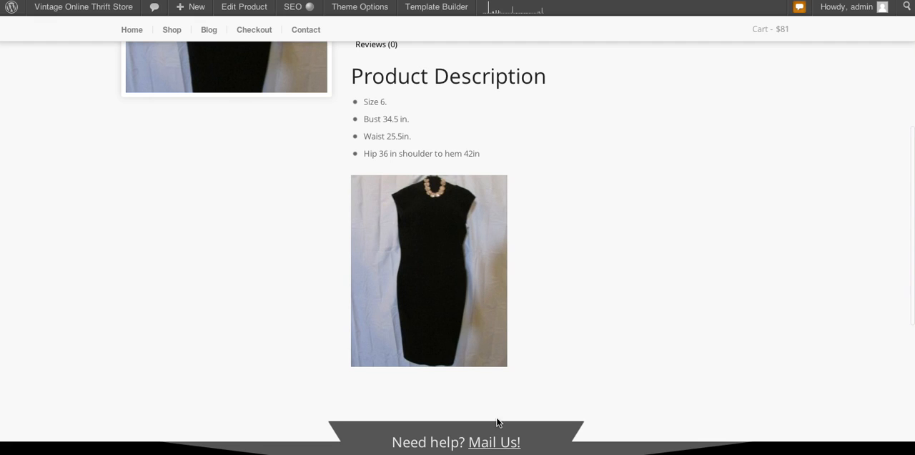
{"action": "left_click", "coordinate": [428, 274]}
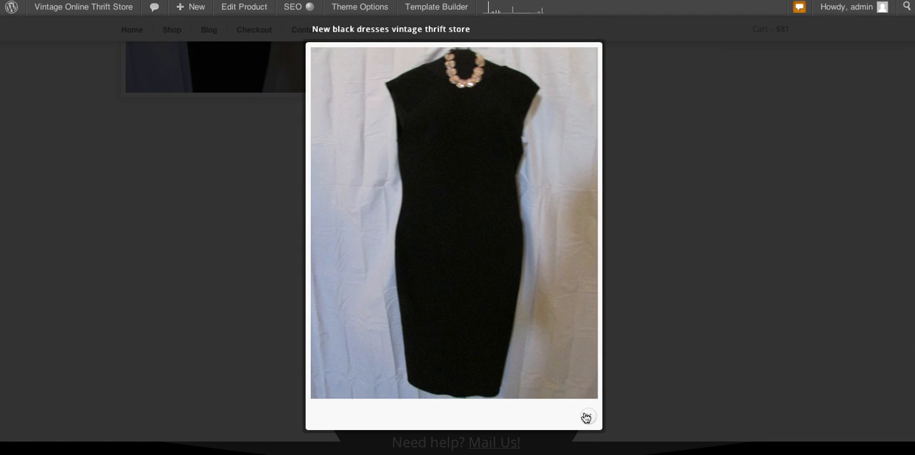
{"action": "left_click", "coordinate": [587, 415]}
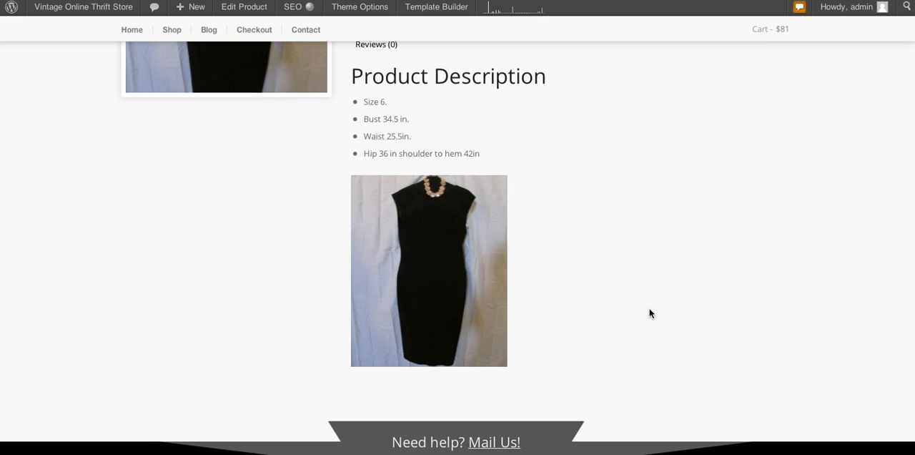
{"action": "scroll", "coordinate": [649, 313], "scroll_direction": "up", "scroll_amount": 3}
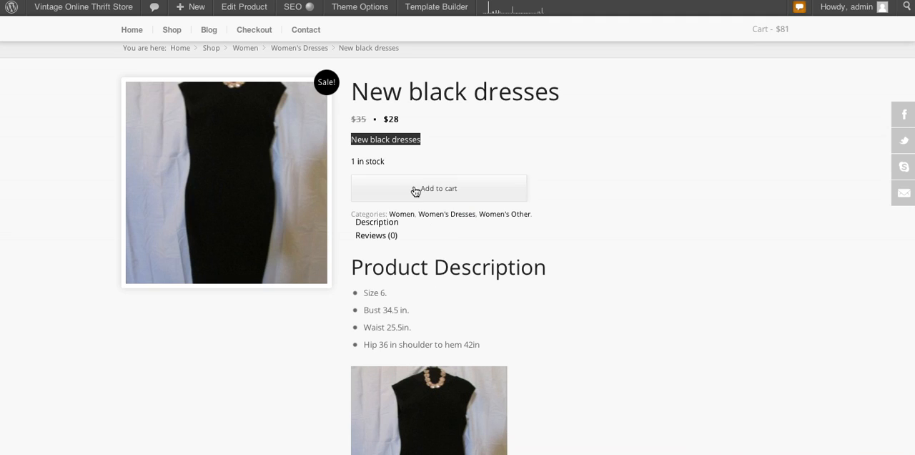
{"action": "left_click", "coordinate": [390, 141]}
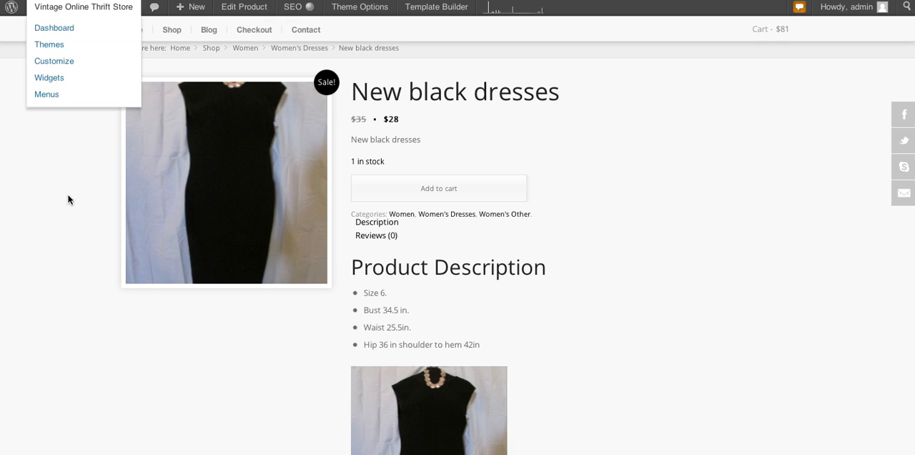
{"action": "scroll", "coordinate": [67, 230], "scroll_direction": "up", "scroll_amount": 2}
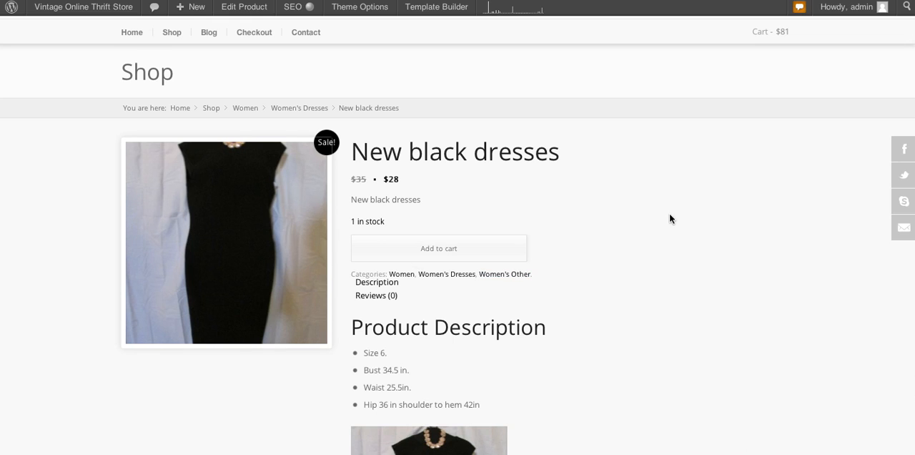
{"action": "scroll", "coordinate": [669, 215], "scroll_direction": "up", "scroll_amount": 2}
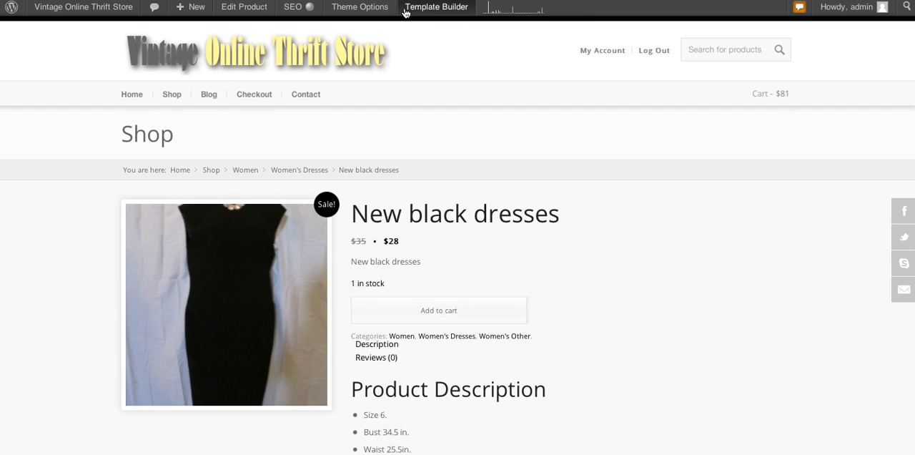
Step: Reopen the product for editing and review the measurements list and image in its main description
{"action": "left_click", "coordinate": [257, 9]}
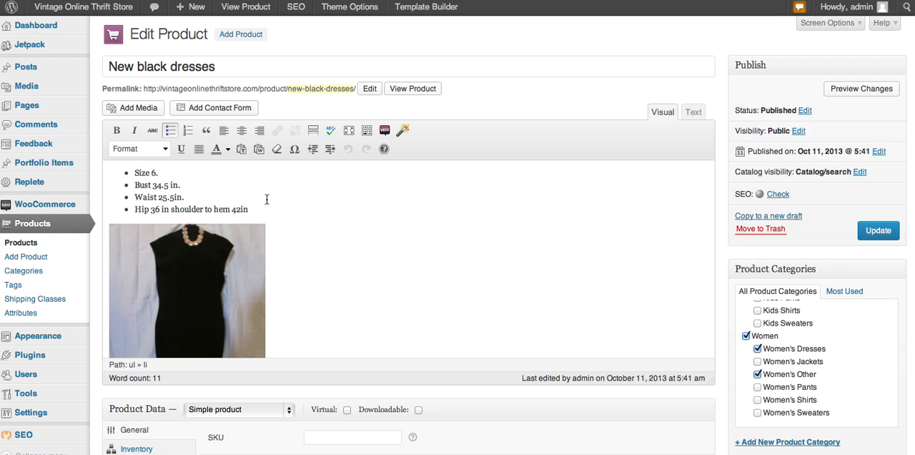
{"action": "left_click_drag", "start_coordinate": [255, 208], "coordinate": [133, 170]}
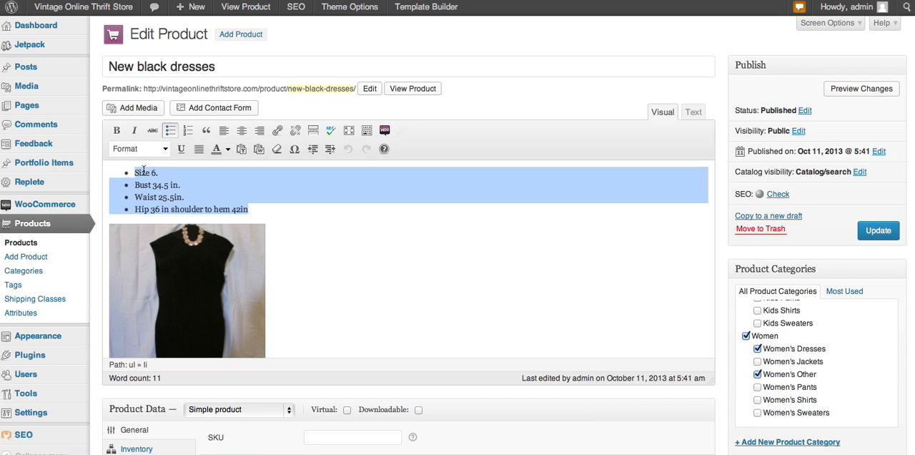
{"action": "left_click", "coordinate": [359, 215]}
{"action": "scroll", "coordinate": [375, 253], "scroll_direction": "down", "scroll_amount": 6}
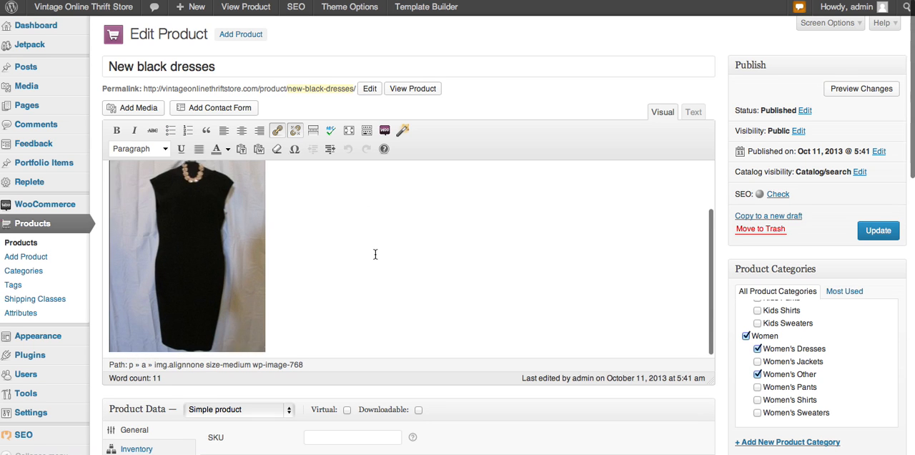
{"action": "scroll", "coordinate": [466, 376], "scroll_direction": "down", "scroll_amount": 8}
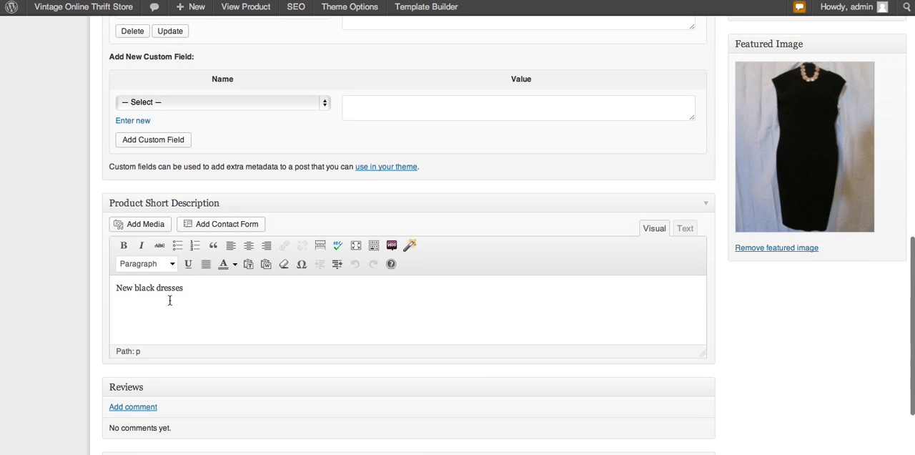
Step: Append a long unbroken string of filler letters starting with "tttttbvsbhbsdbv" to the product short description
{"action": "left_click", "coordinate": [196, 291]}
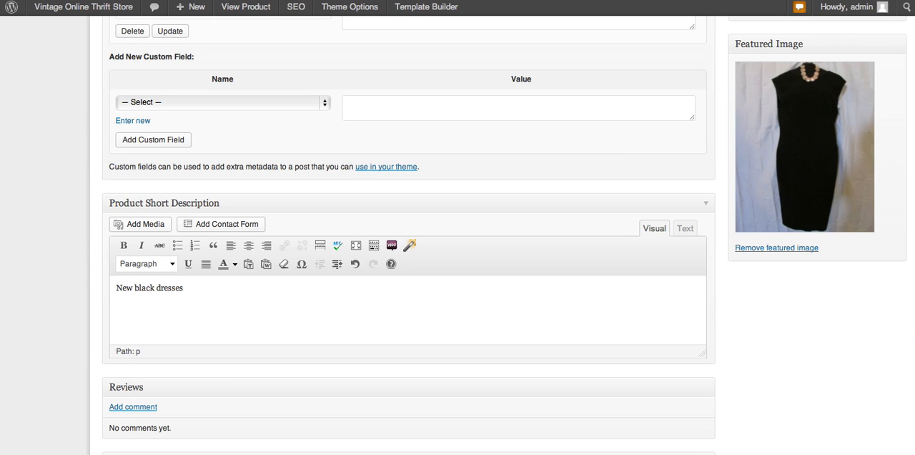
{"action": "type", "text": "tttt"}
{"action": "type", "text": "tbvsbhbsdbvsdkjvbsdkjbvjksdbvjsdbvjsbdv"}
{"action": "type", "text": "jbsvkjbdsvkjbsdkvjbdskjvbsdkjvbdsjkvbds"}
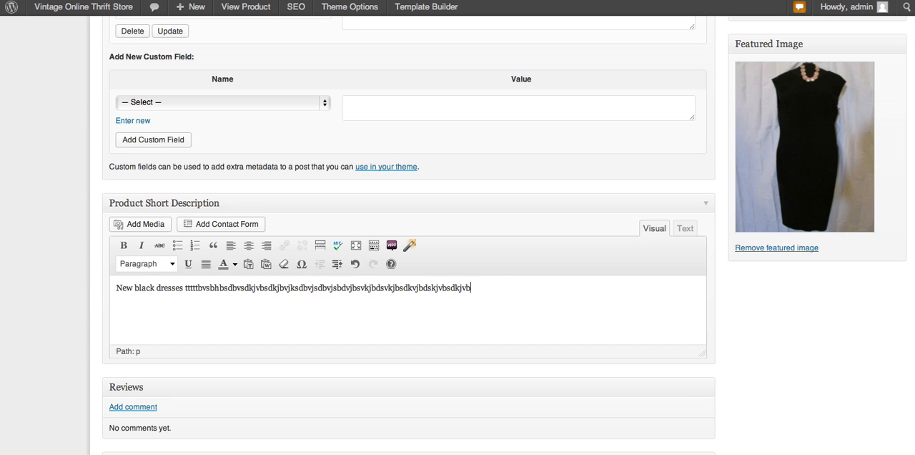
{"action": "scroll", "coordinate": [802, 356], "scroll_direction": "up", "scroll_amount": 2}
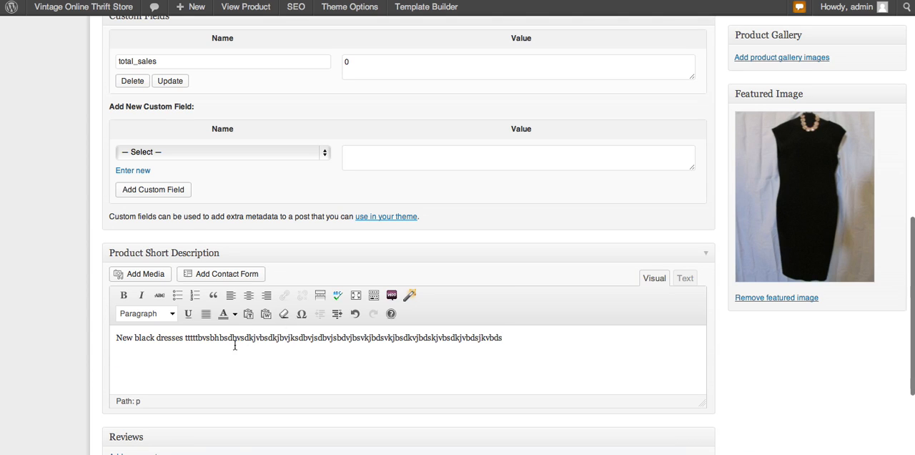
Step: Format the entire product short description as Heading 4 and colour its text orange
{"action": "left_click_drag", "start_coordinate": [507, 338], "coordinate": [113, 332]}
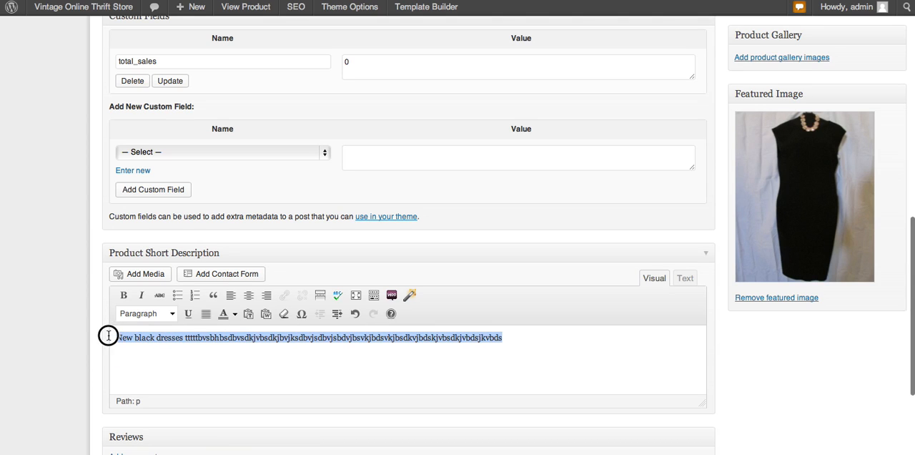
{"action": "left_click", "coordinate": [172, 313]}
{"action": "scroll", "coordinate": [179, 386], "scroll_direction": "down", "scroll_amount": 3}
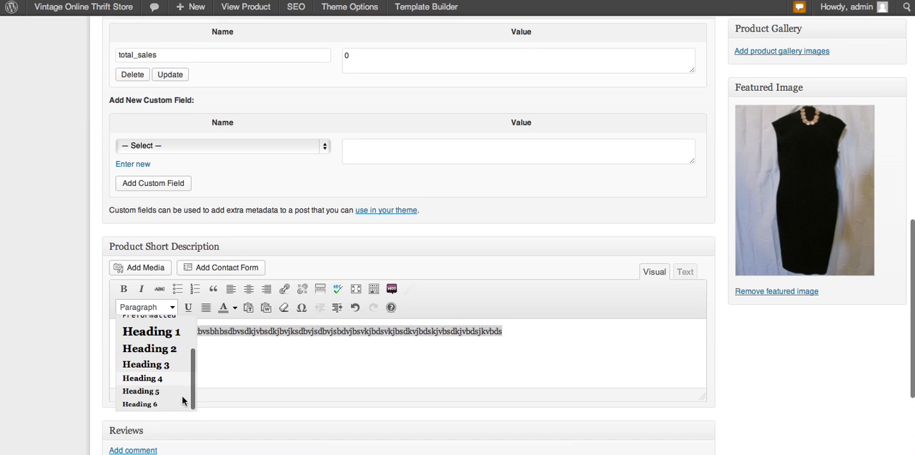
{"action": "left_click", "coordinate": [168, 363]}
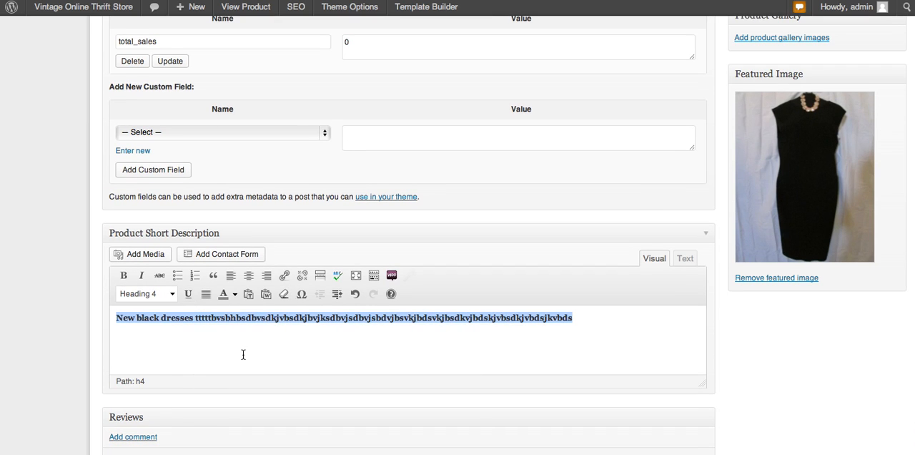
{"action": "left_click", "coordinate": [235, 299]}
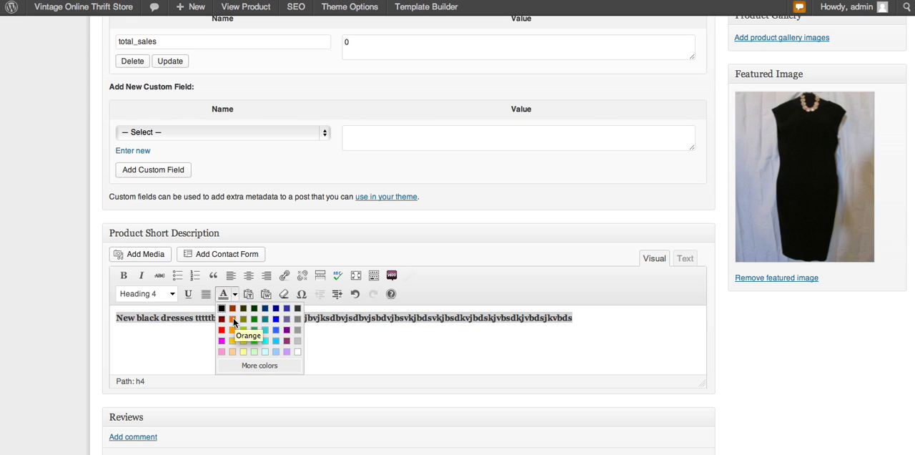
{"action": "left_click", "coordinate": [233, 321]}
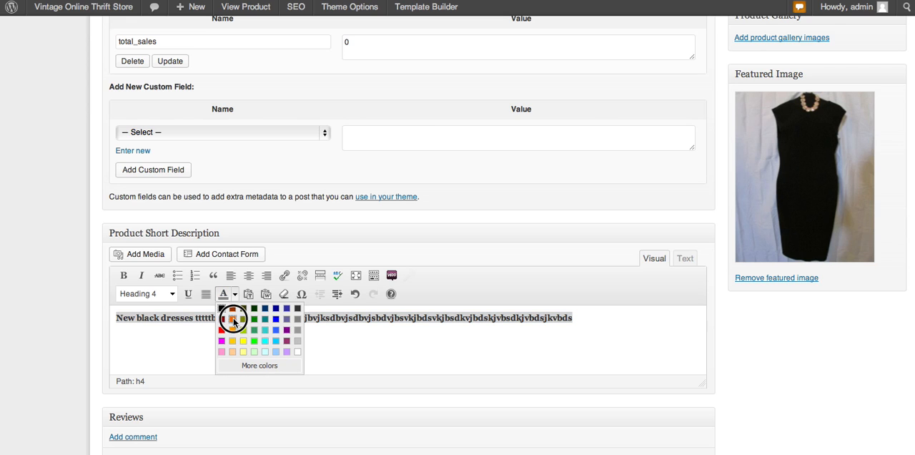
{"action": "left_click", "coordinate": [313, 341]}
Step: Update the product and check its short description and product description on the store page
{"action": "scroll", "coordinate": [778, 338], "scroll_direction": "up", "scroll_amount": 10}
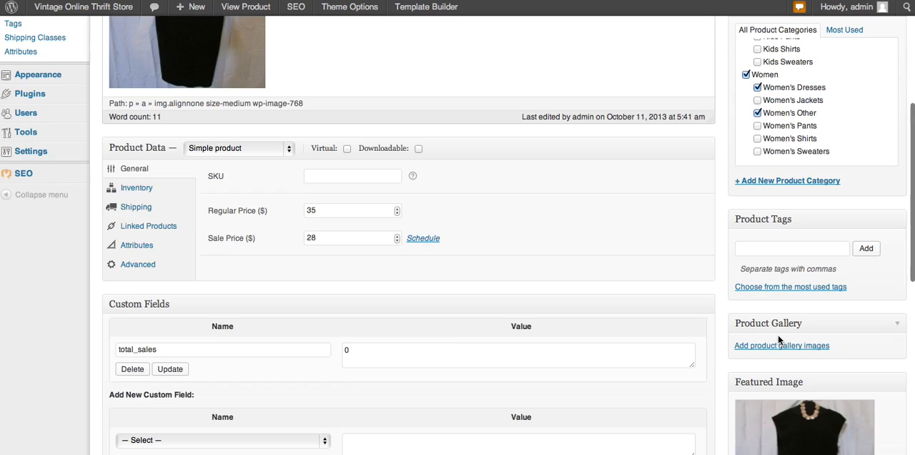
{"action": "left_click", "coordinate": [880, 173]}
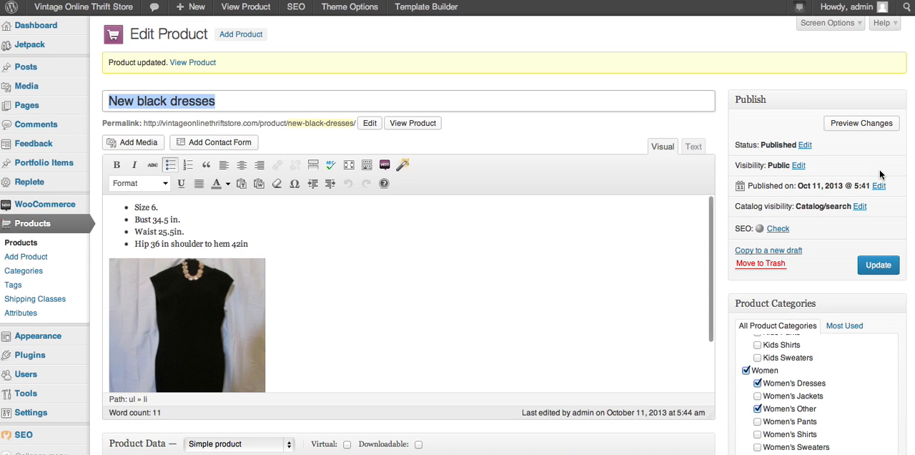
{"action": "left_click", "coordinate": [197, 65]}
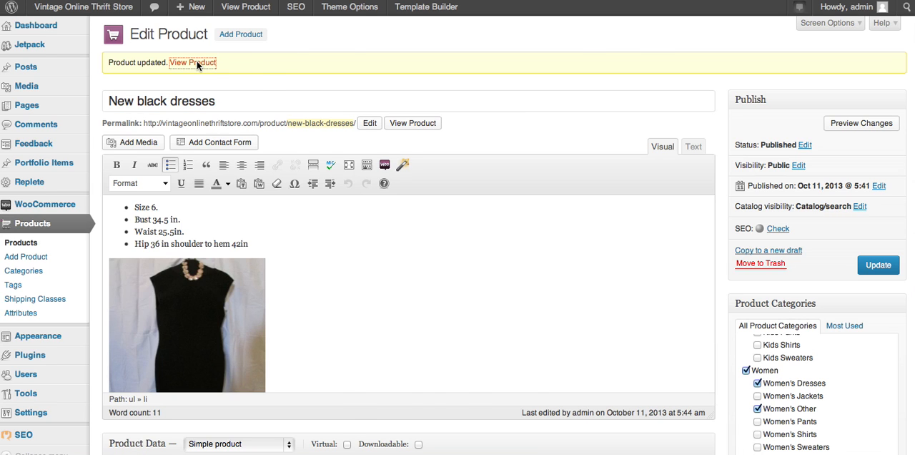
{"action": "scroll", "coordinate": [433, 266], "scroll_direction": "down", "scroll_amount": 5}
{"action": "scroll", "coordinate": [500, 228], "scroll_direction": "up", "scroll_amount": 3}
{"action": "scroll", "coordinate": [521, 206], "scroll_direction": "up", "scroll_amount": 4}
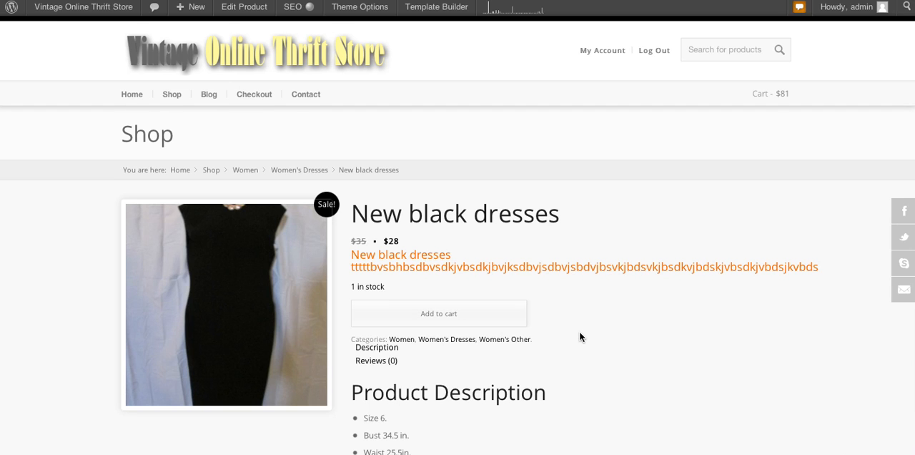
{"action": "scroll", "coordinate": [579, 336], "scroll_direction": "down", "scroll_amount": 5}
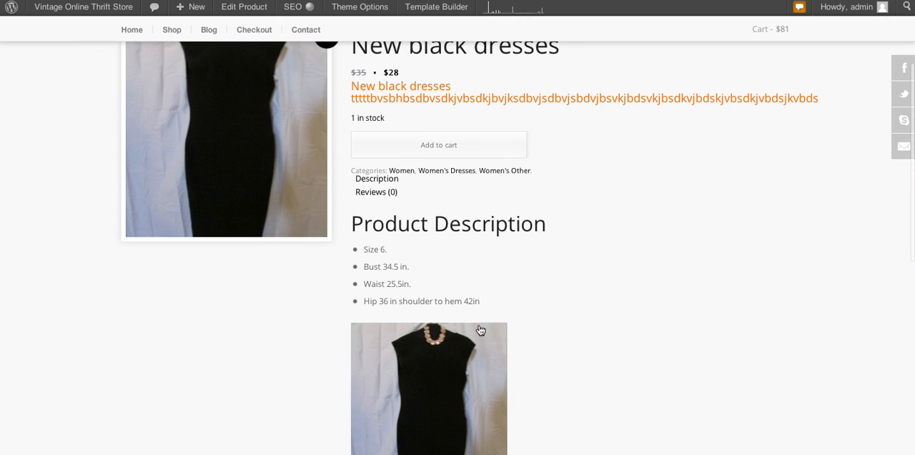
{"action": "scroll", "coordinate": [555, 359], "scroll_direction": "up", "scroll_amount": 5}
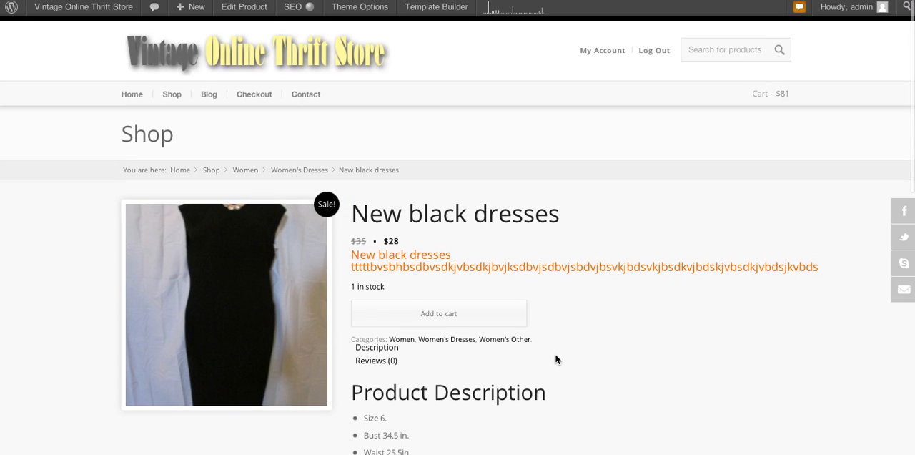
Step: Reopen the product for editing and delete the filler letters after "New black dresses" in its short description
{"action": "left_click", "coordinate": [245, 10]}
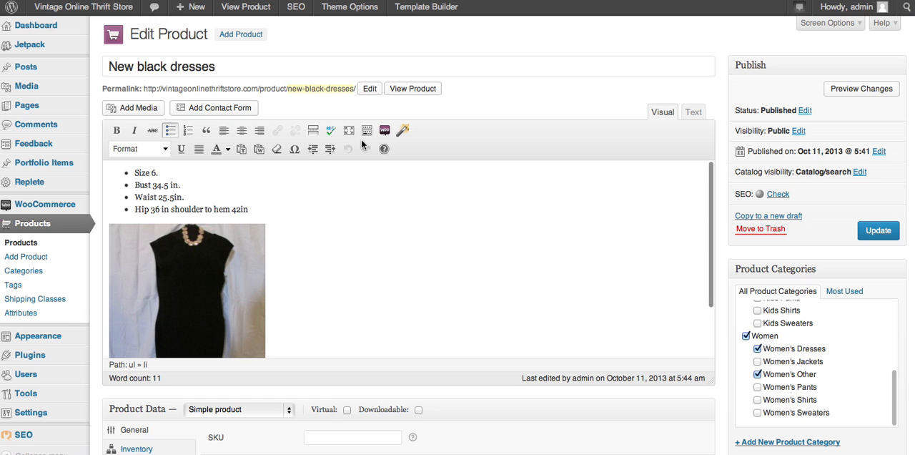
{"action": "scroll", "coordinate": [403, 260], "scroll_direction": "down", "scroll_amount": 5}
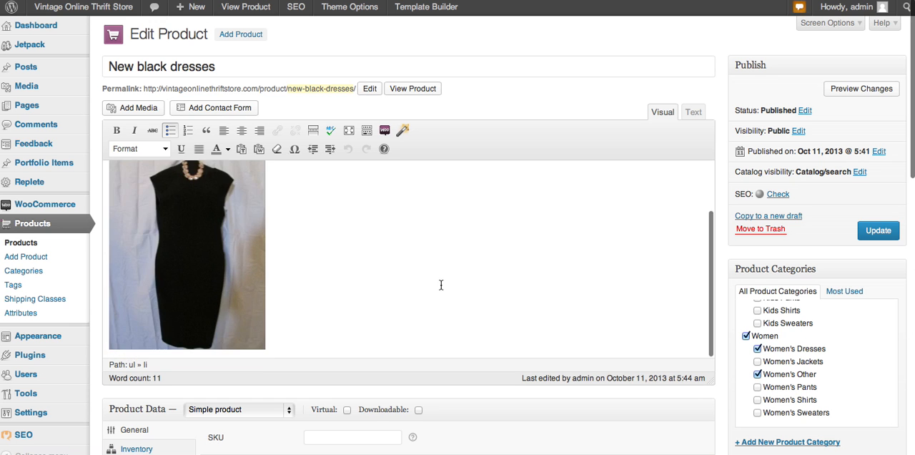
{"action": "scroll", "coordinate": [441, 283], "scroll_direction": "down", "scroll_amount": 5}
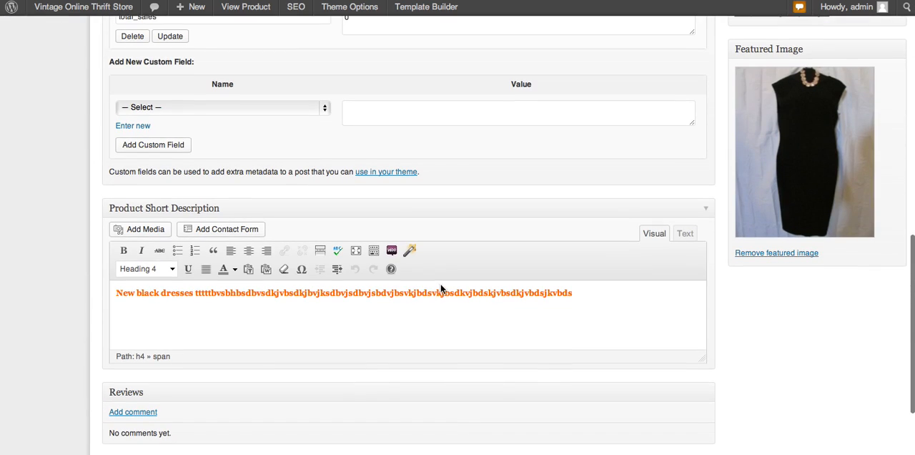
{"action": "left_click_drag", "start_coordinate": [196, 294], "coordinate": [512, 303]}
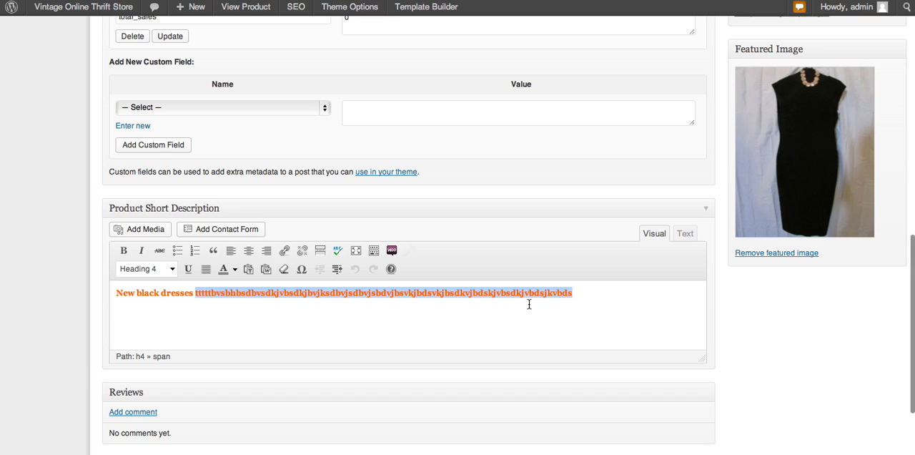
{"action": "key", "text": "BackSpace"}
Step: Check the edit and delete controls on the dress image in the main description and update the product
{"action": "scroll", "coordinate": [652, 304], "scroll_direction": "up", "scroll_amount": 10}
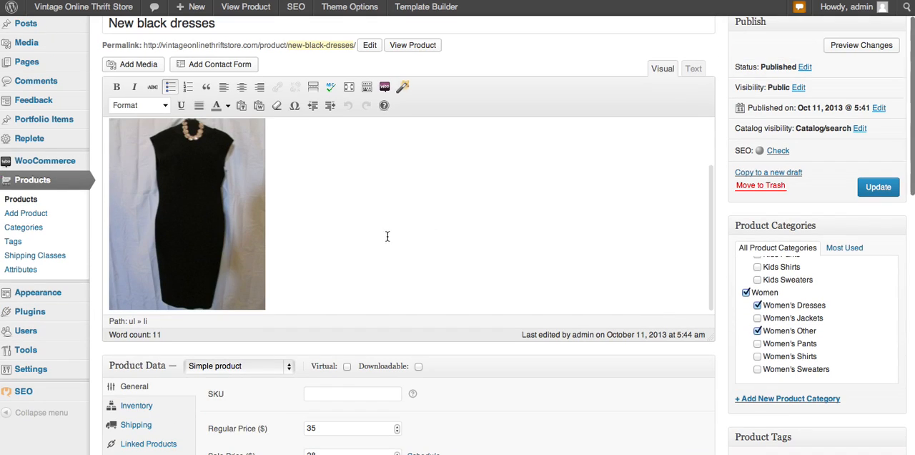
{"action": "scroll", "coordinate": [441, 222], "scroll_direction": "up", "scroll_amount": 3}
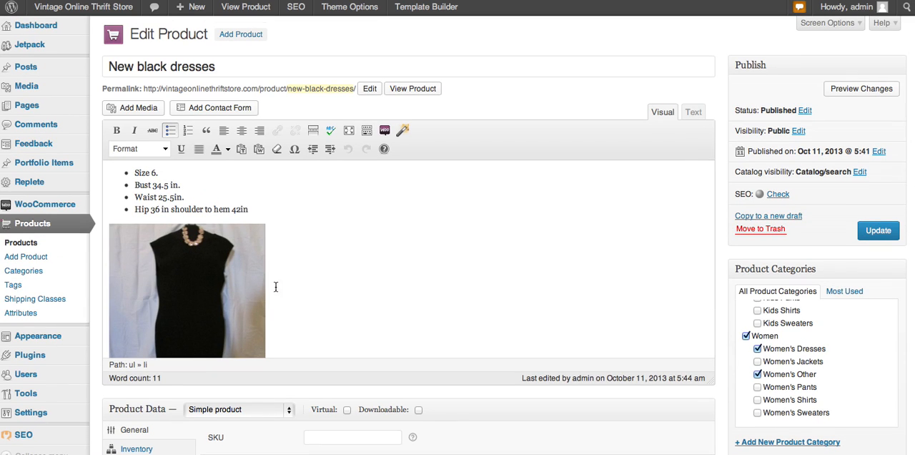
{"action": "left_click", "coordinate": [218, 300]}
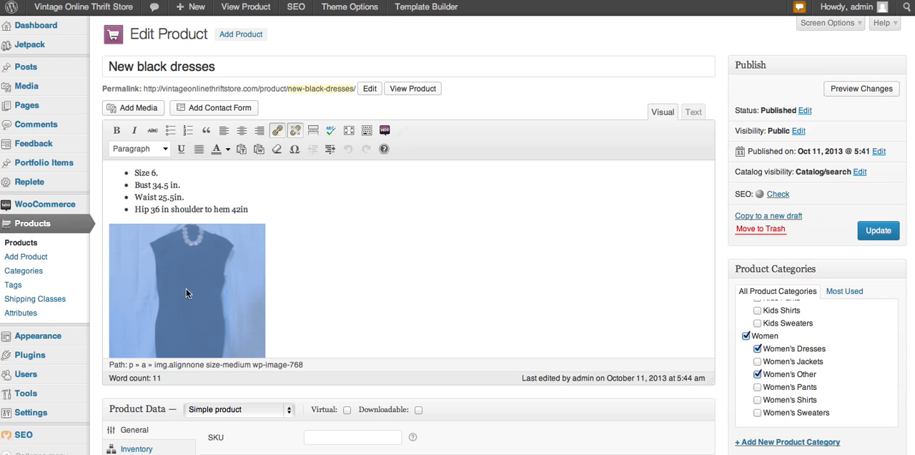
{"action": "left_click", "coordinate": [214, 278]}
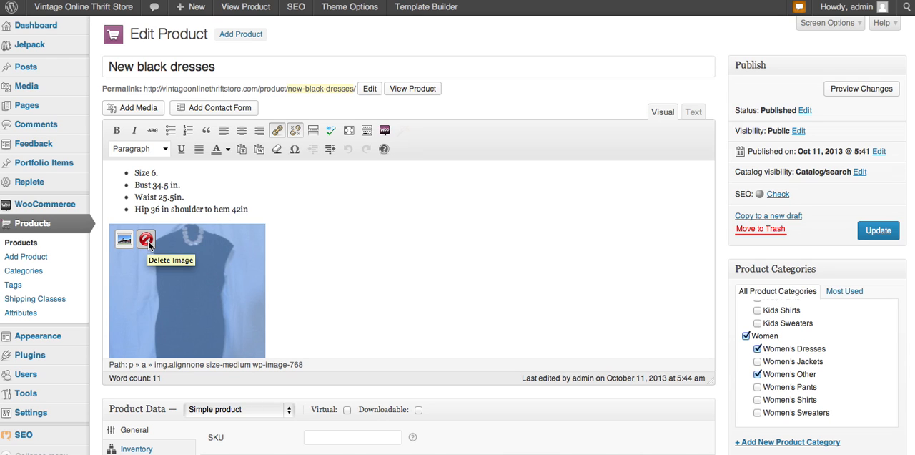
{"action": "left_click", "coordinate": [344, 284]}
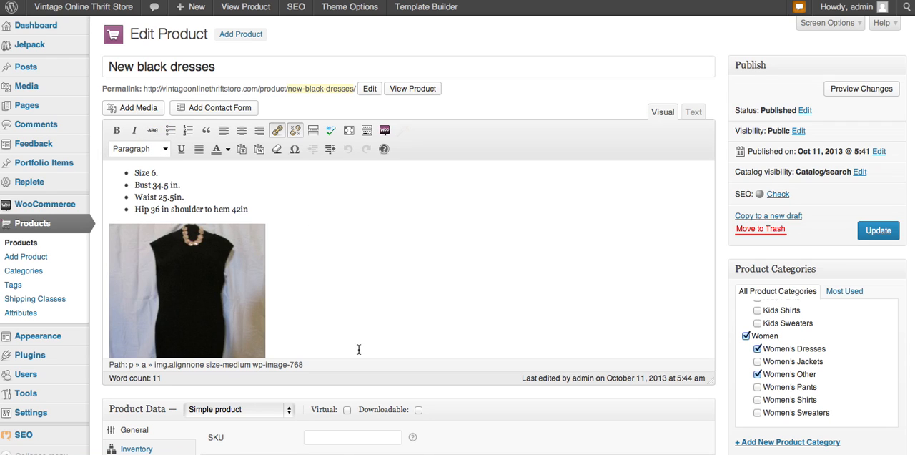
{"action": "left_click", "coordinate": [874, 237]}
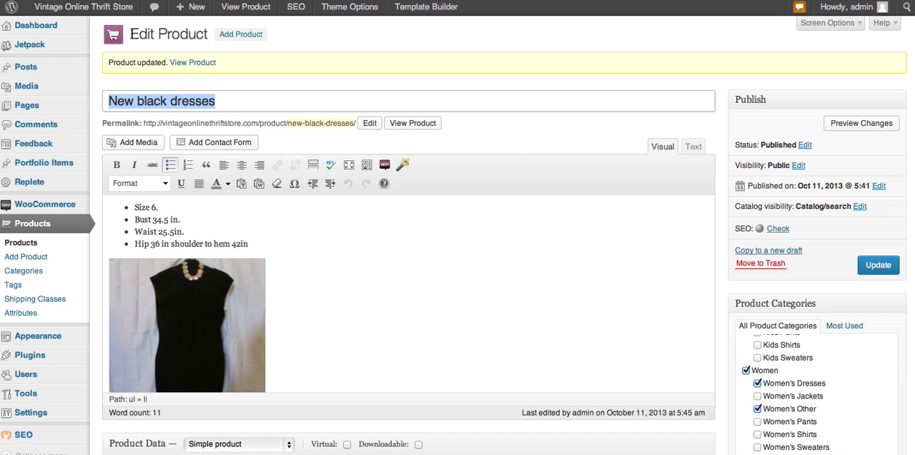
Step: Visit the storefront home page, look over its product listings, and review the New black dresses product page
{"action": "left_click", "coordinate": [107, 12]}
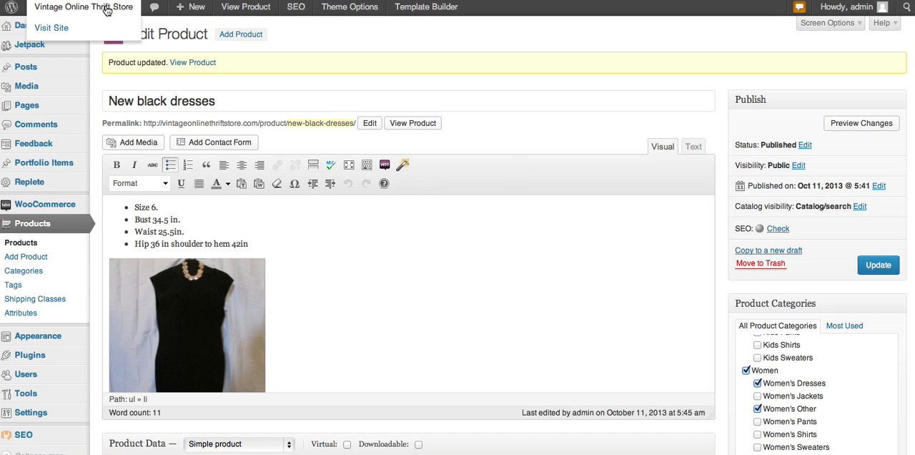
{"action": "left_click", "coordinate": [106, 10]}
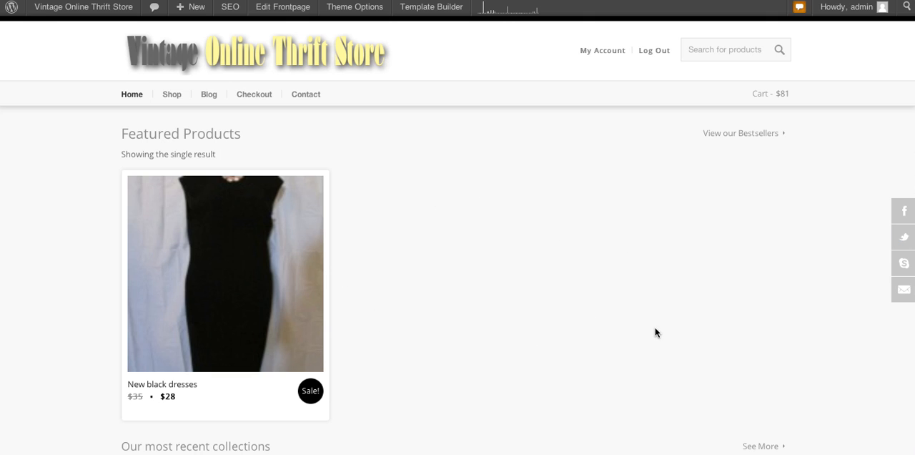
{"action": "scroll", "coordinate": [656, 331], "scroll_direction": "down", "scroll_amount": 5}
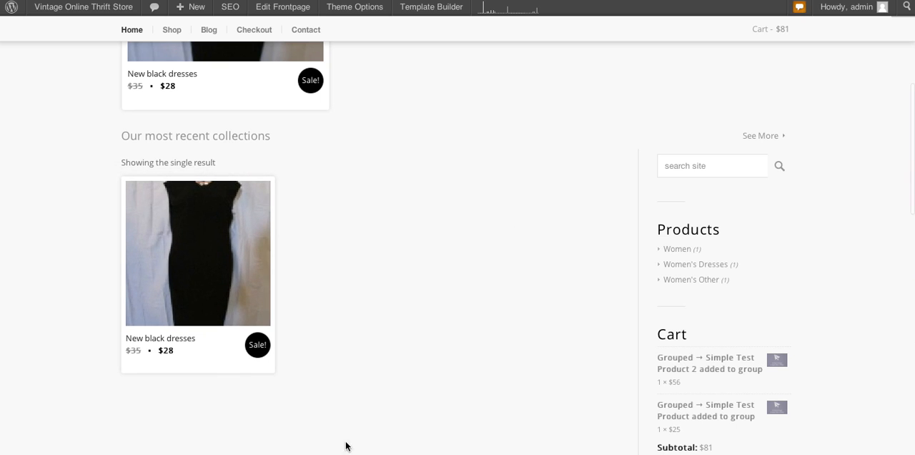
{"action": "scroll", "coordinate": [475, 332], "scroll_direction": "up", "scroll_amount": 1}
{"action": "scroll", "coordinate": [478, 322], "scroll_direction": "up", "scroll_amount": 5}
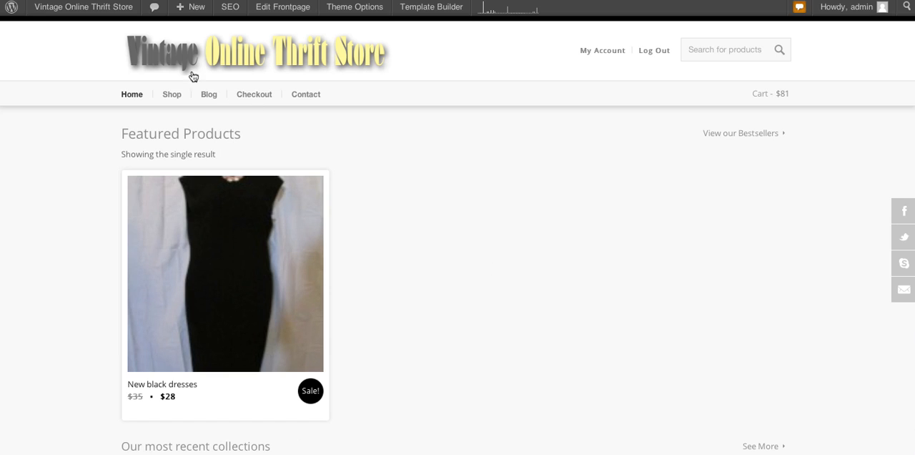
{"action": "left_click", "coordinate": [224, 247]}
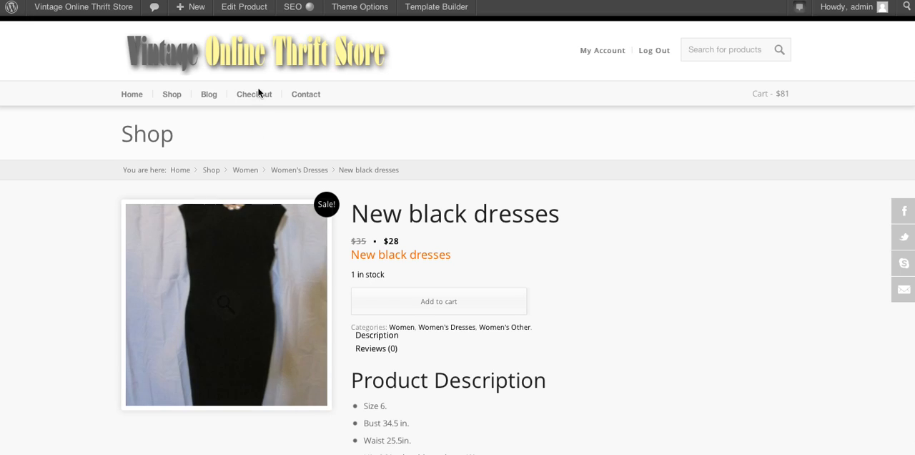
{"action": "scroll", "coordinate": [257, 94], "scroll_direction": "down", "scroll_amount": 5}
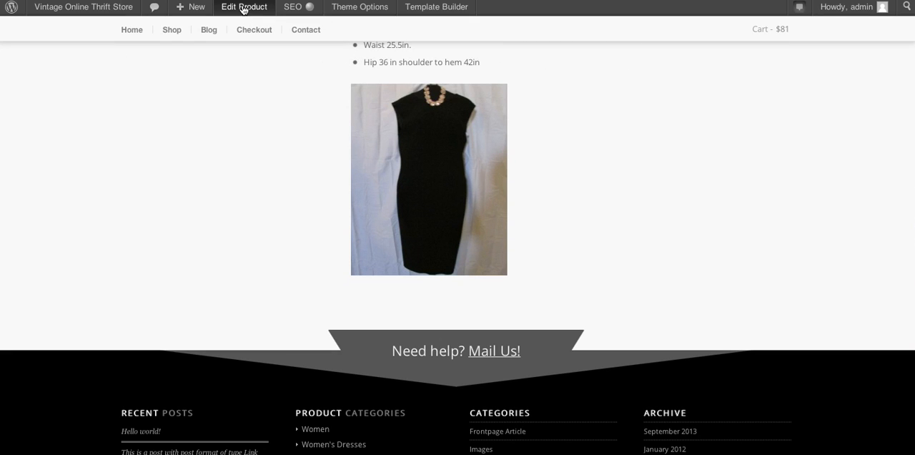
Step: Return to the admin dashboard and open New black dresses for editing from the product list
{"action": "left_click", "coordinate": [114, 15]}
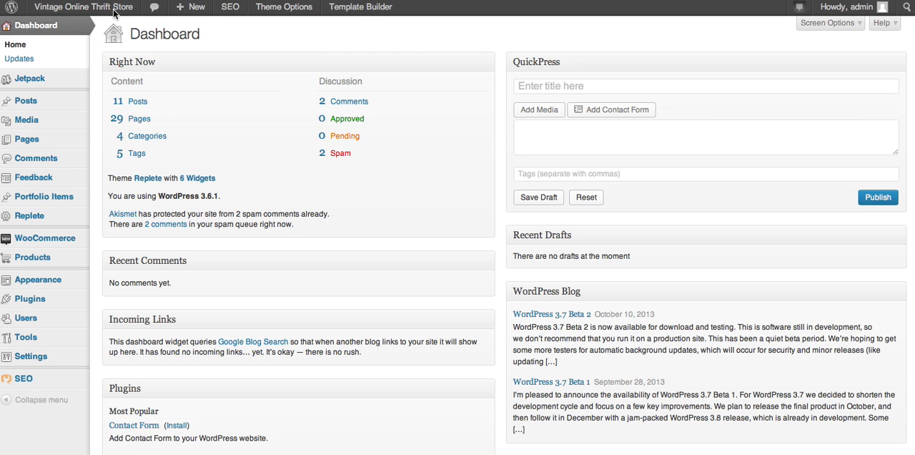
{"action": "mouse_move", "coordinate": [37, 262]}
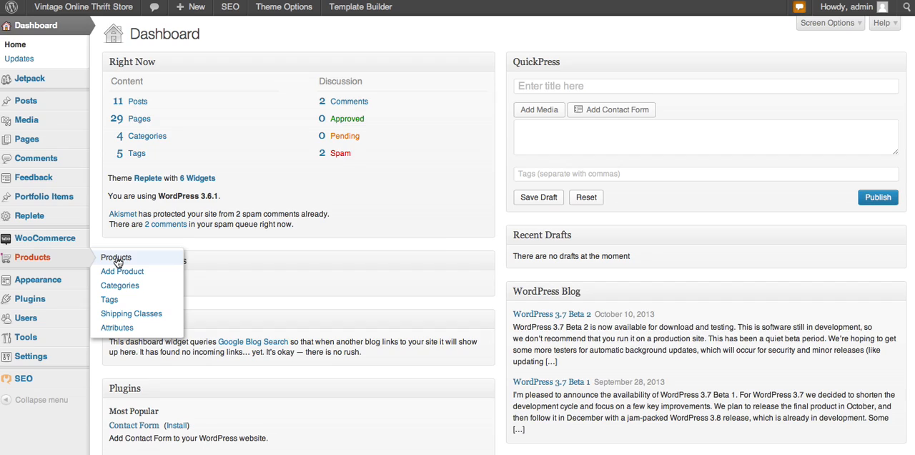
{"action": "left_click", "coordinate": [116, 258]}
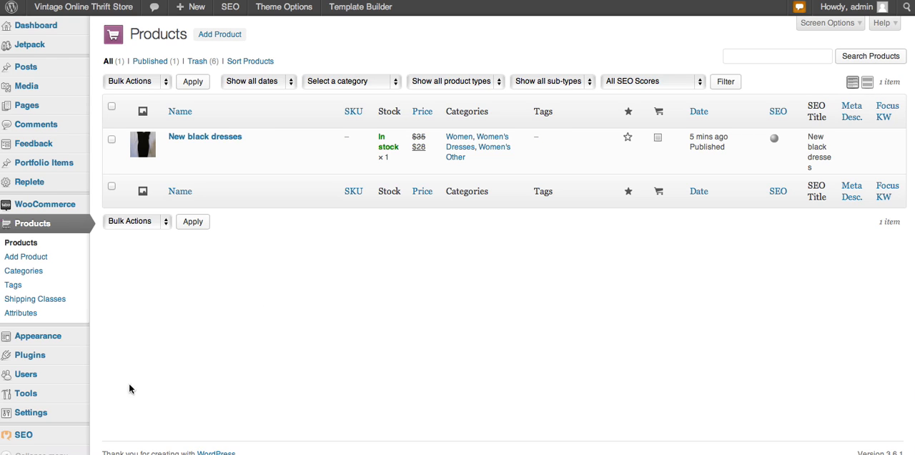
{"action": "mouse_move", "coordinate": [64, 412]}
{"action": "left_click", "coordinate": [25, 413]}
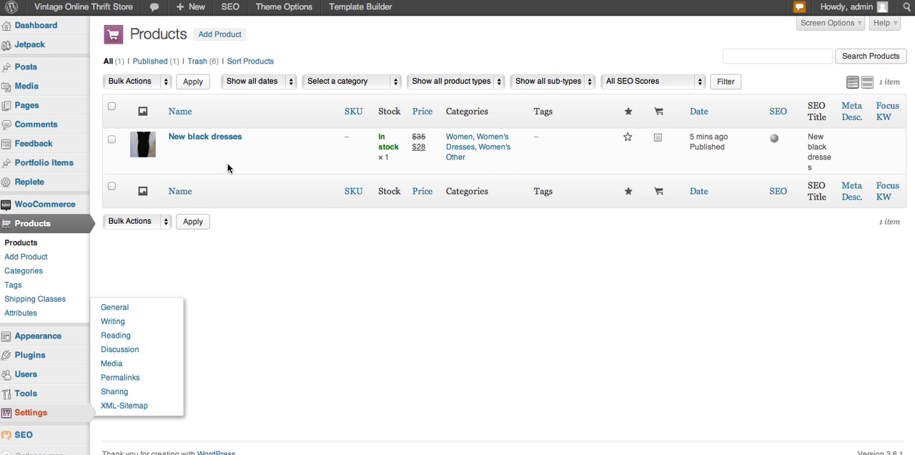
{"action": "left_click", "coordinate": [179, 139]}
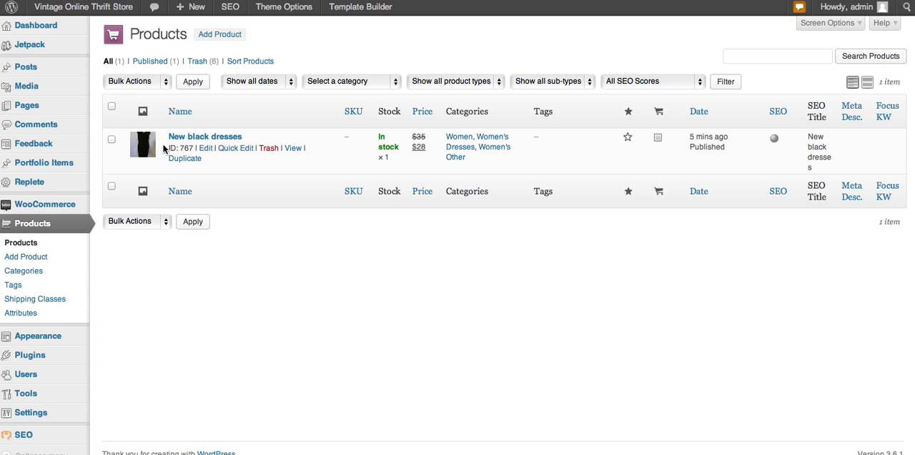
{"action": "left_click", "coordinate": [206, 149]}
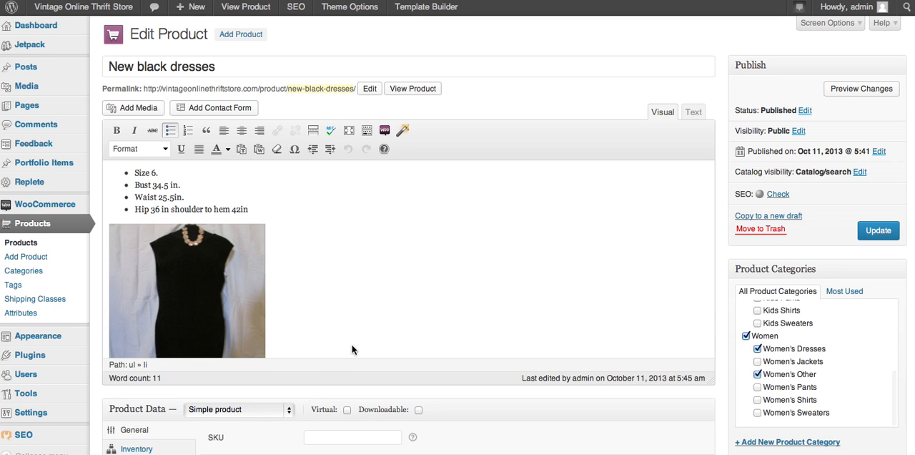
Step: Review the product's short description and its regular and sale price fields on the edit page
{"action": "scroll", "coordinate": [394, 279], "scroll_direction": "down", "scroll_amount": 10}
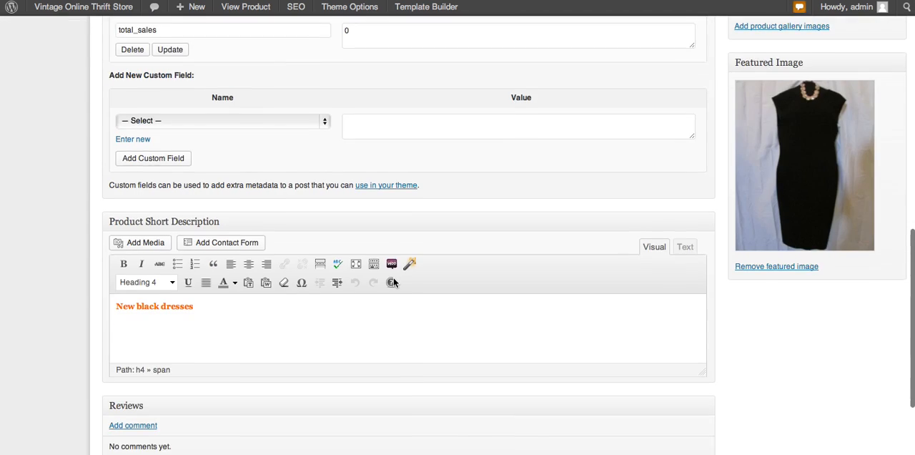
{"action": "scroll", "coordinate": [394, 279], "scroll_direction": "down", "scroll_amount": 3}
{"action": "scroll", "coordinate": [393, 279], "scroll_direction": "up", "scroll_amount": 6}
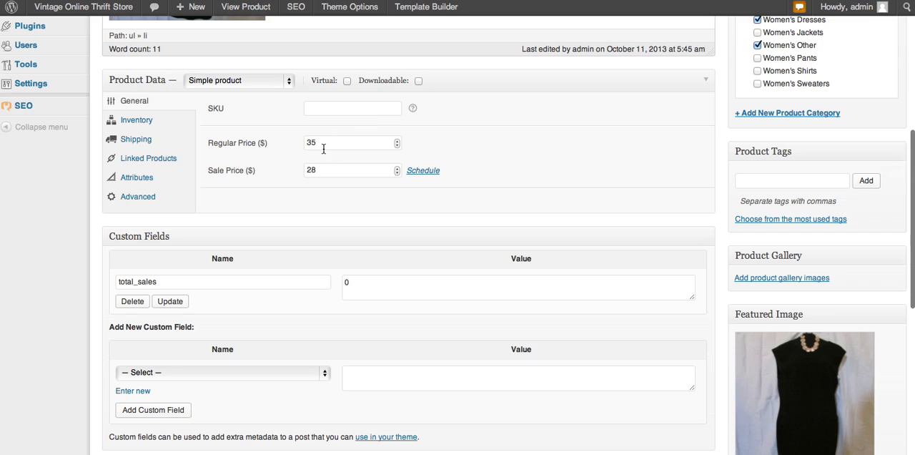
{"action": "left_click_drag", "start_coordinate": [327, 143], "coordinate": [307, 143]}
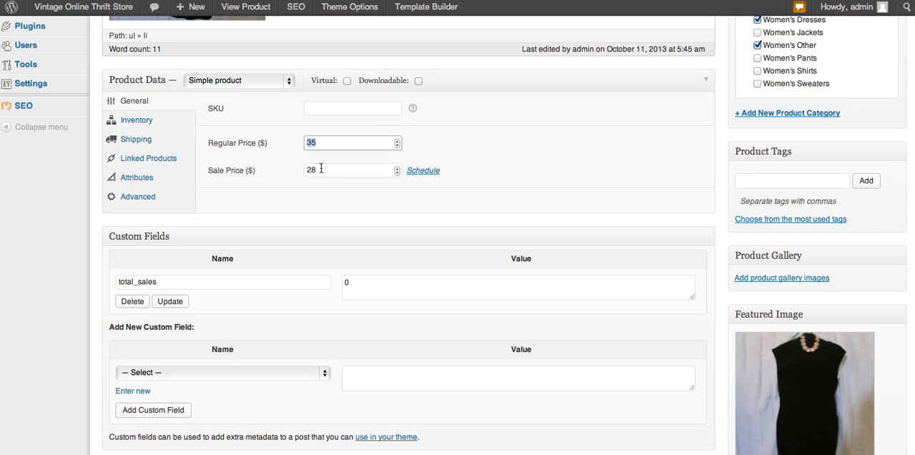
{"action": "left_click_drag", "start_coordinate": [321, 170], "coordinate": [303, 173]}
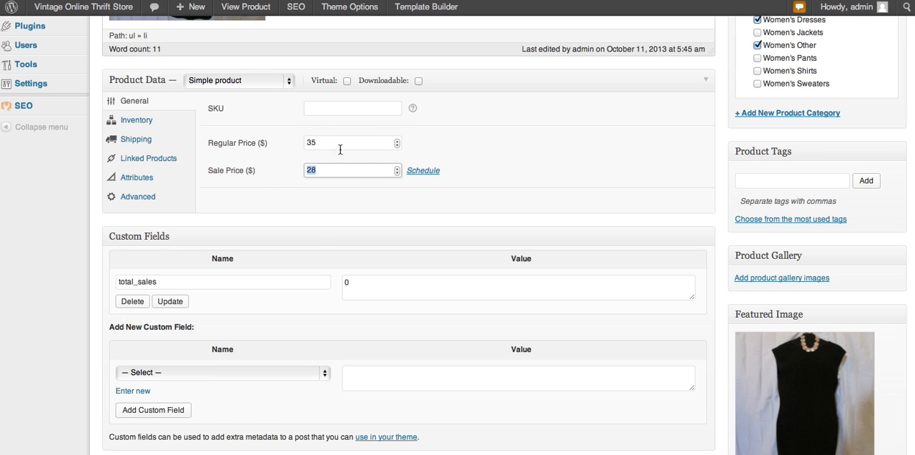
{"action": "scroll", "coordinate": [537, 188], "scroll_direction": "down", "scroll_amount": 8}
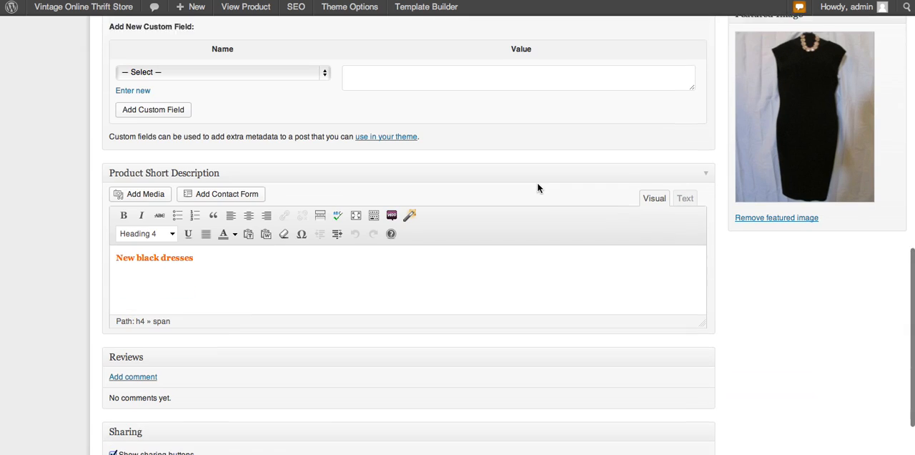
{"action": "scroll", "coordinate": [439, 202], "scroll_direction": "up", "scroll_amount": 5}
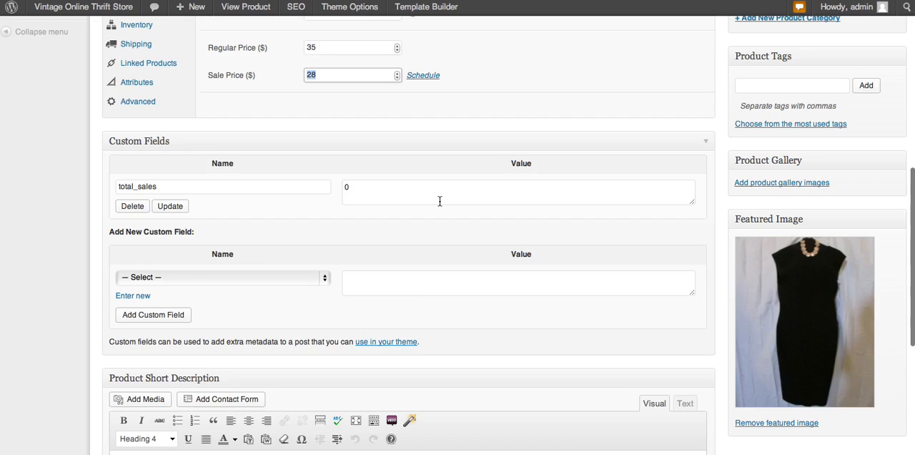
{"action": "scroll", "coordinate": [439, 201], "scroll_direction": "up", "scroll_amount": 10}
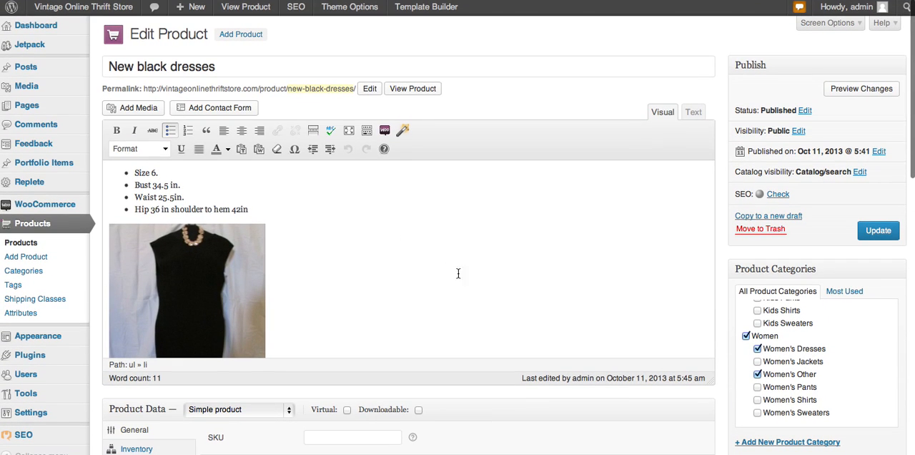